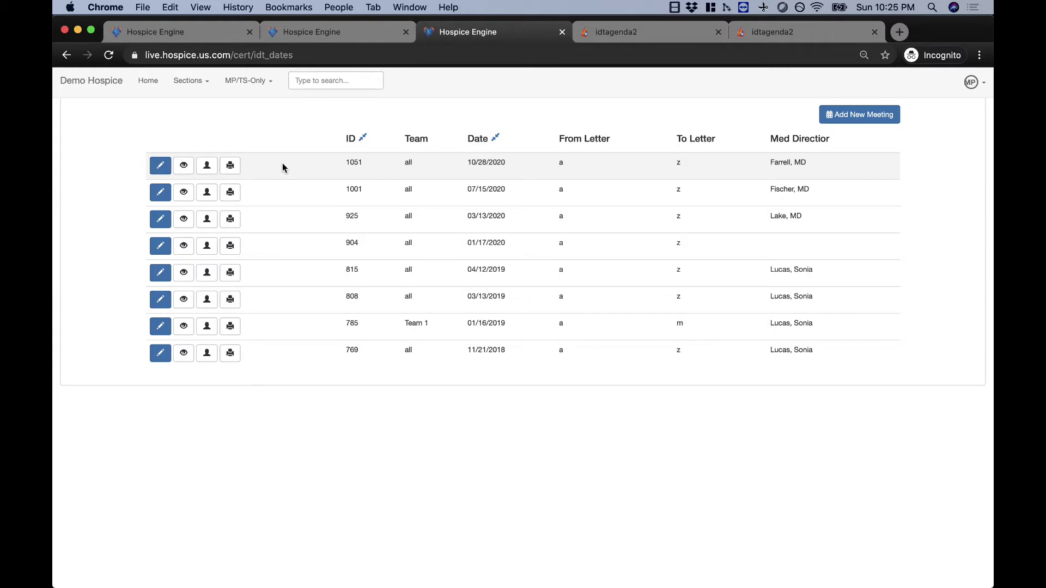
Step: Open the IDG member assignments for the 10/28/2020 meeting
double_click(779, 159)
left_click(226, 169)
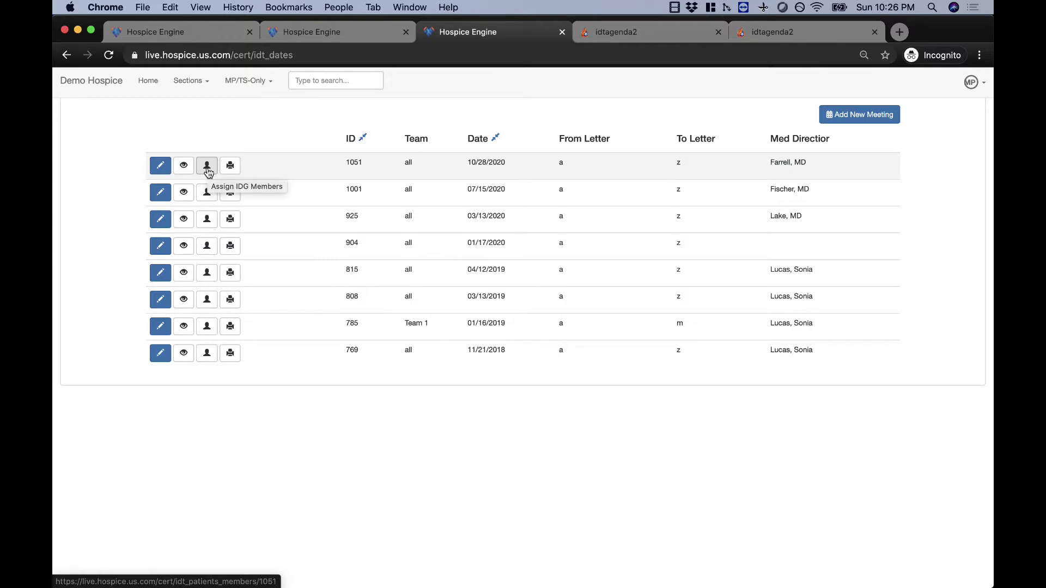
left_click(207, 167)
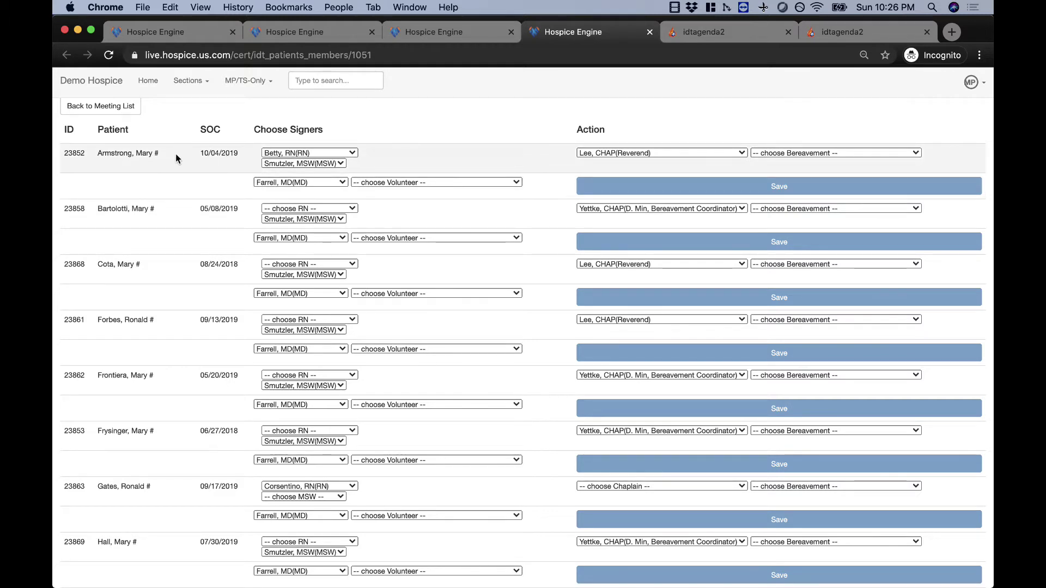
Step: Change the first patient's RN signer to the fifth staff member offered and save that patient's row
left_click(282, 153)
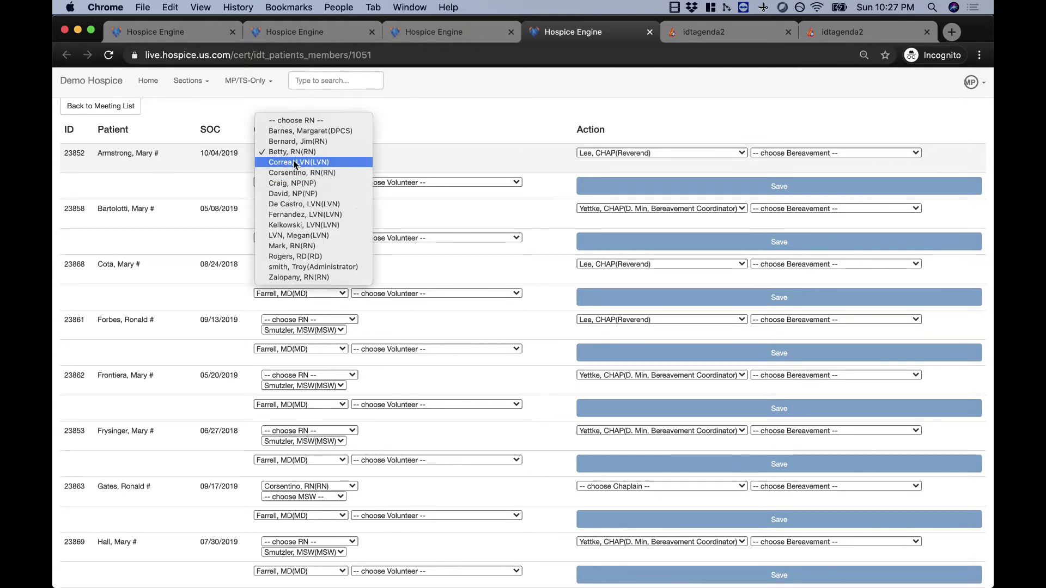
left_click(294, 172)
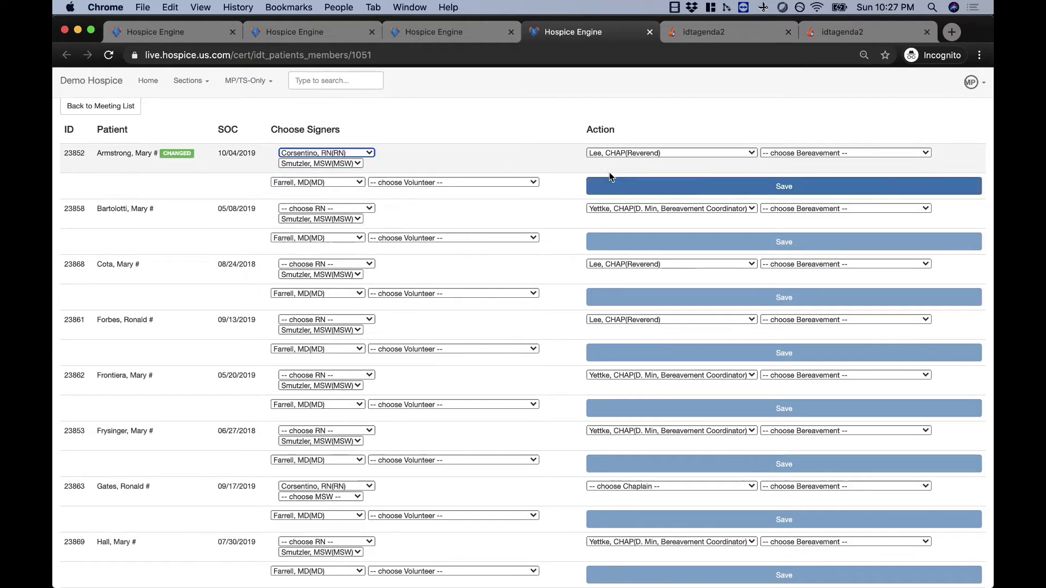
left_click(667, 188)
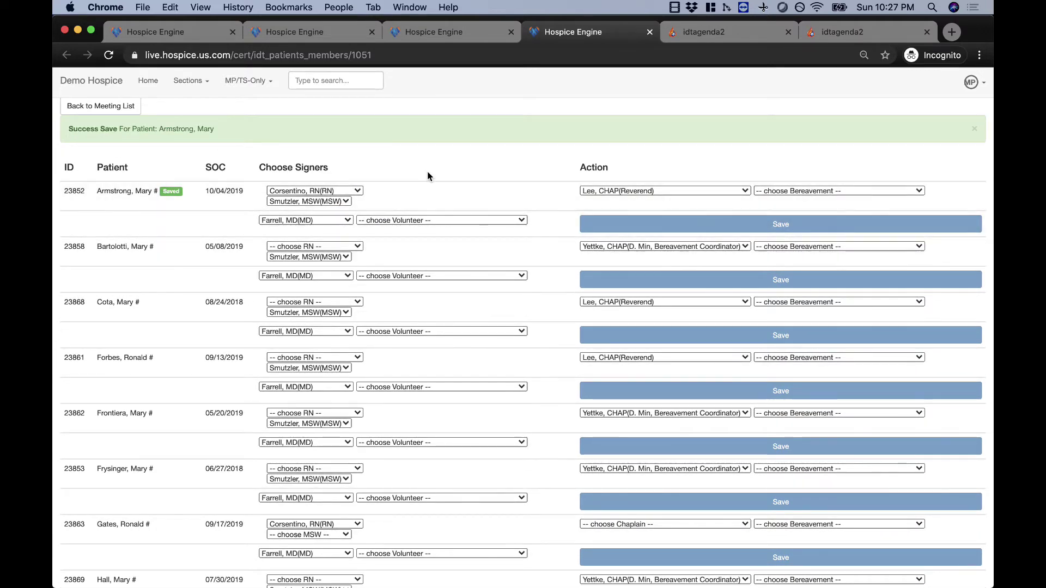
Step: Assign the third staff member offered as RN signer for the second patient and save that row
scroll(427, 171, "down", 2)
scroll(426, 174, "down", 1)
scroll(394, 182, "down", 3)
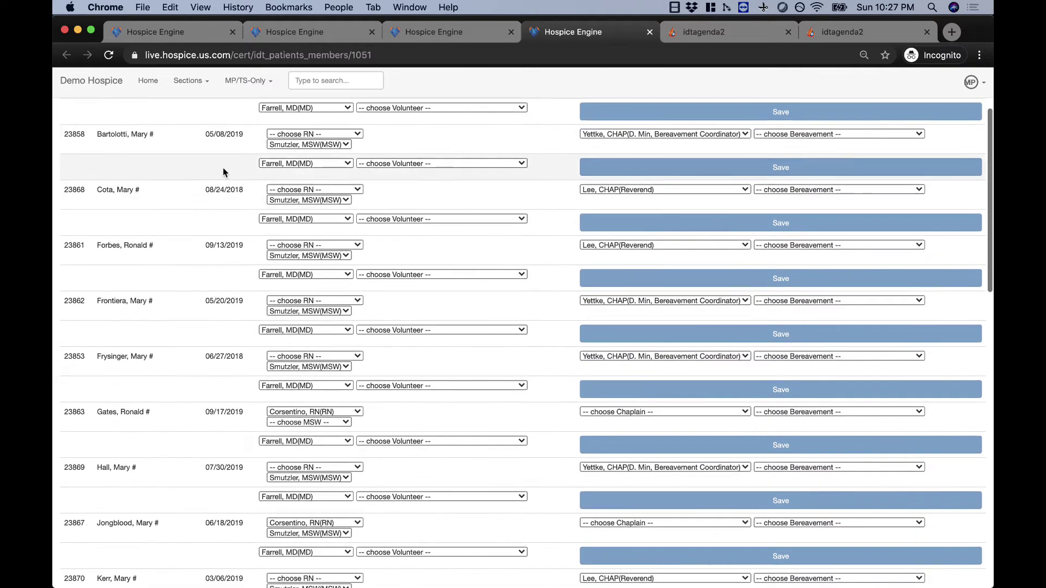
left_click(305, 135)
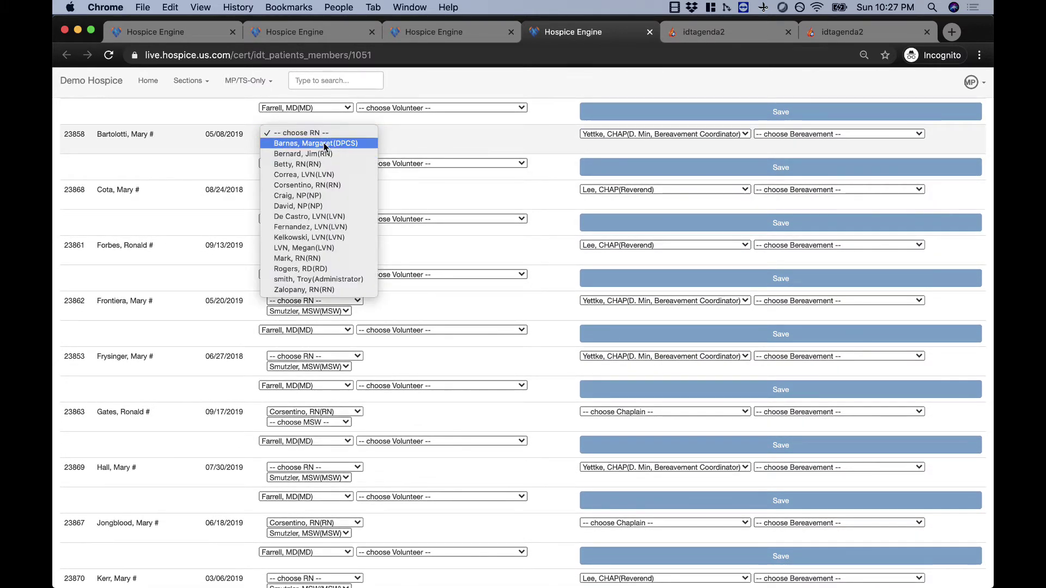
left_click(440, 143)
scroll(440, 143, "up", 3)
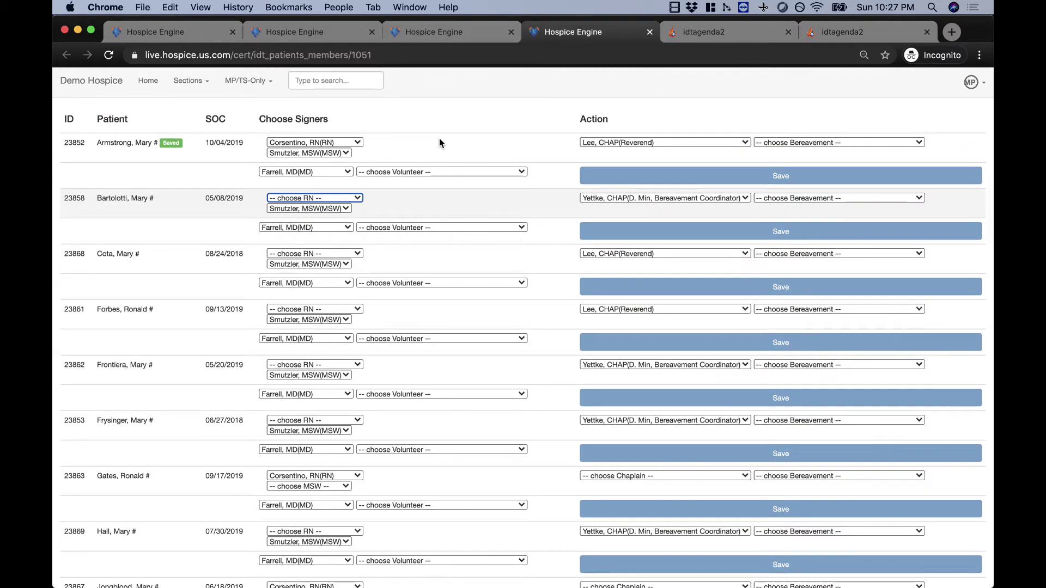
left_click(298, 202)
left_click(297, 196)
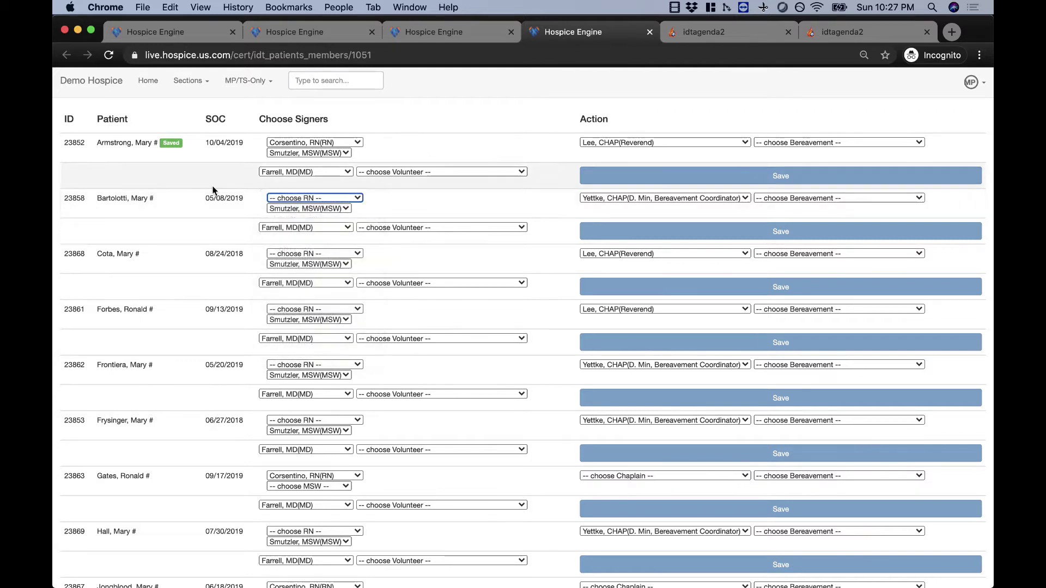
left_click(314, 199)
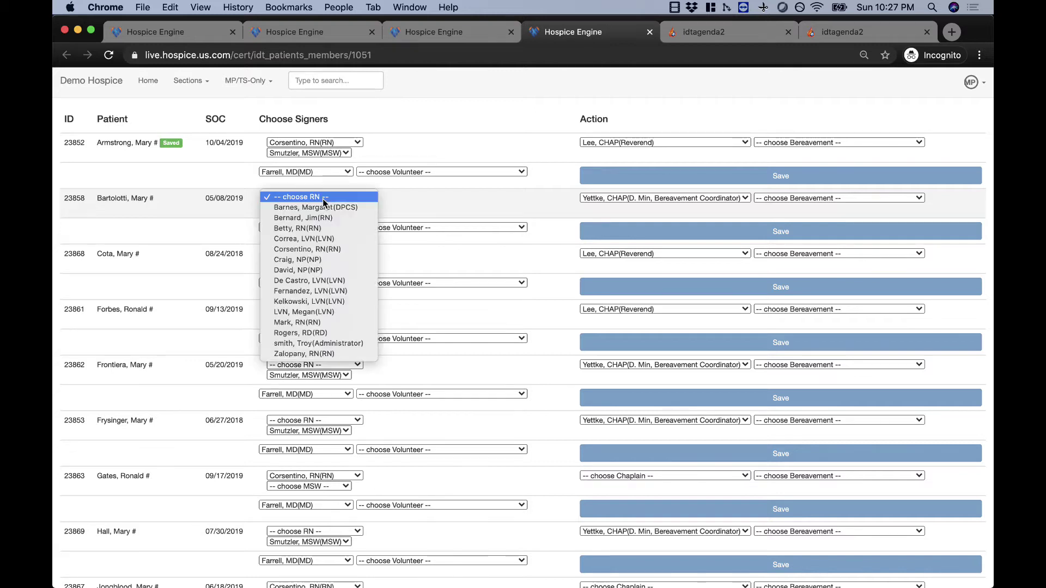
left_click(321, 227)
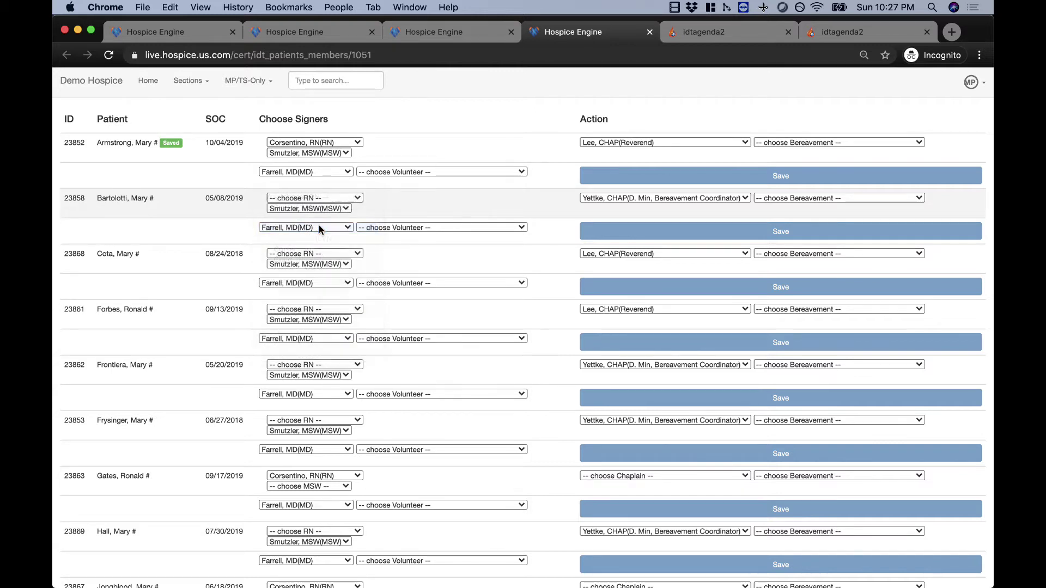
left_click(612, 234)
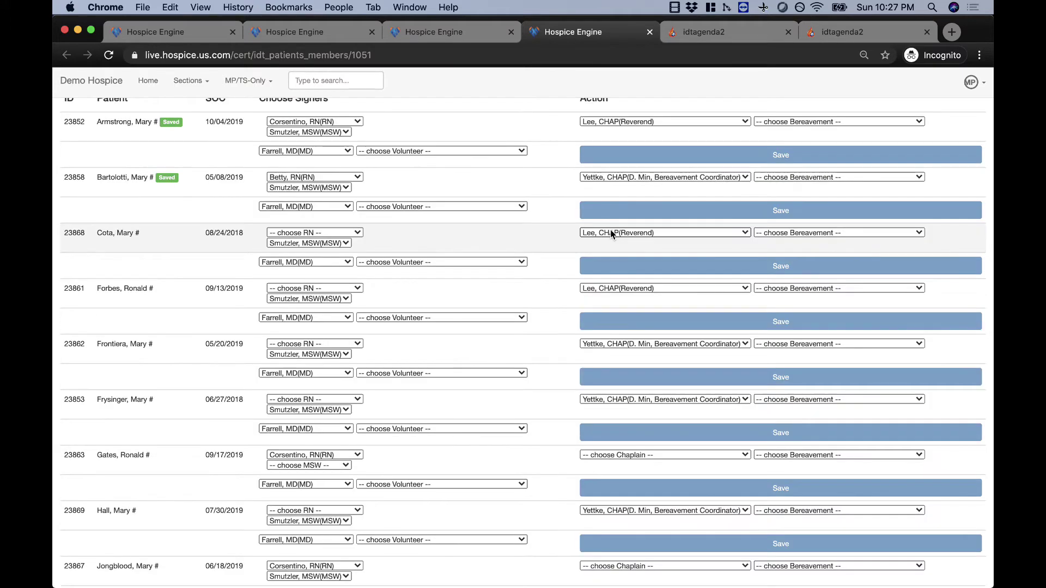
Step: Give the third patient the same RN signer as the second patient and save that row
scroll(360, 188, "down", 2)
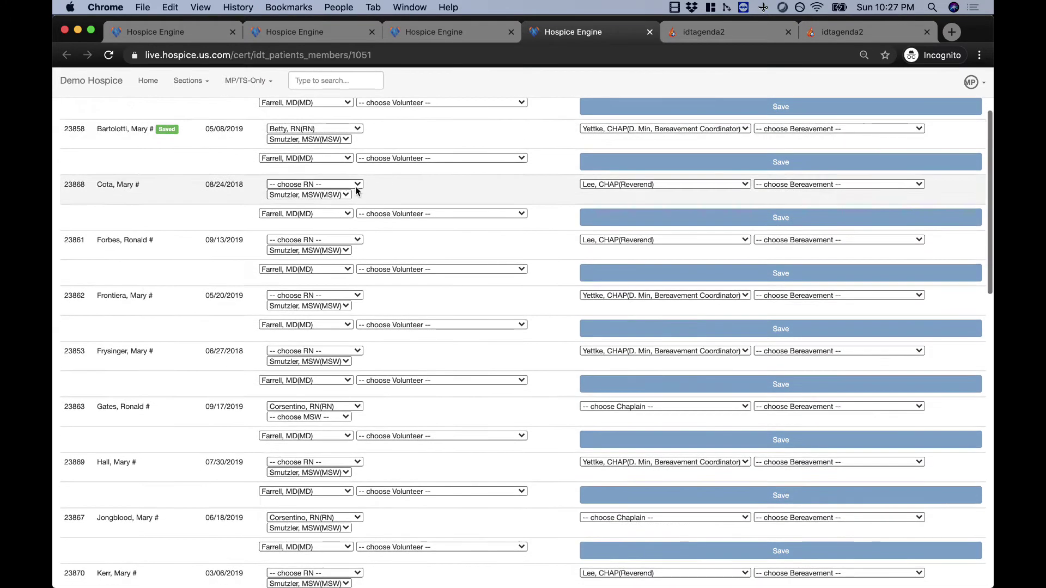
left_click(316, 184)
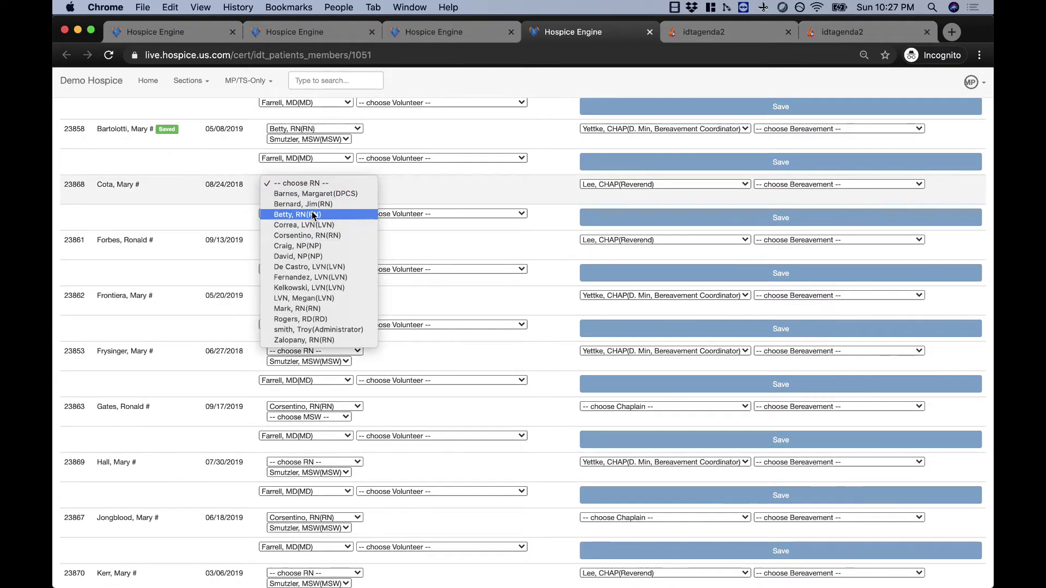
left_click(305, 215)
left_click(625, 223)
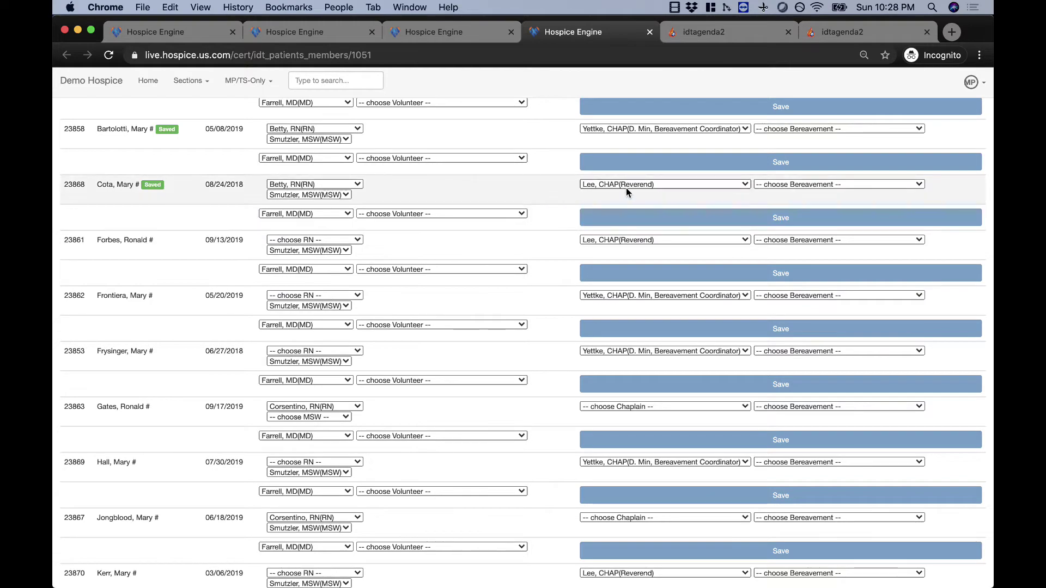
Step: For the seventh patient, choose the chaplain titled Reverend and the first MSW offered, and save the row
scroll(599, 261, "down", 3)
scroll(597, 261, "down", 5)
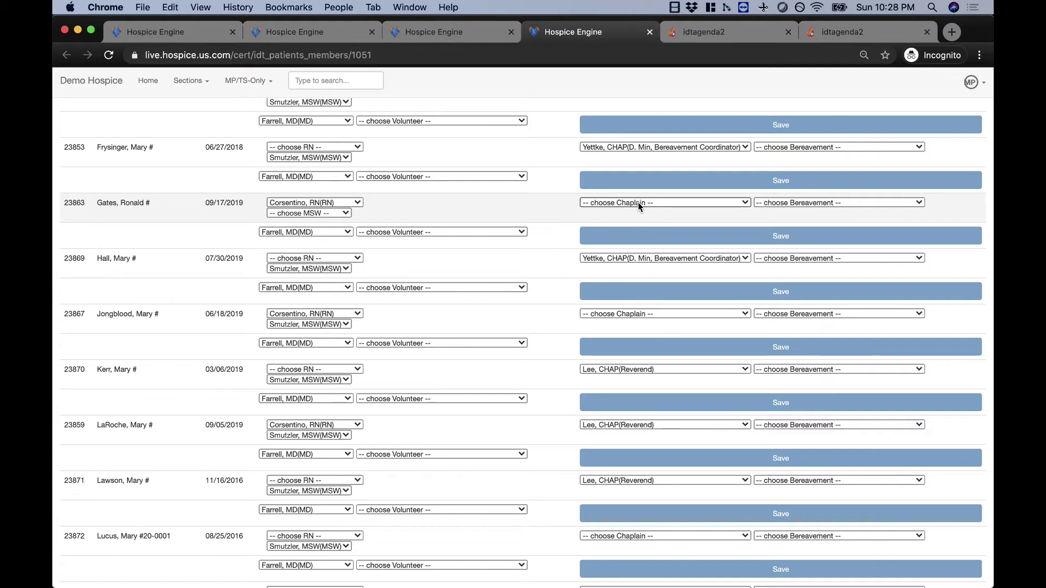
left_click(638, 202)
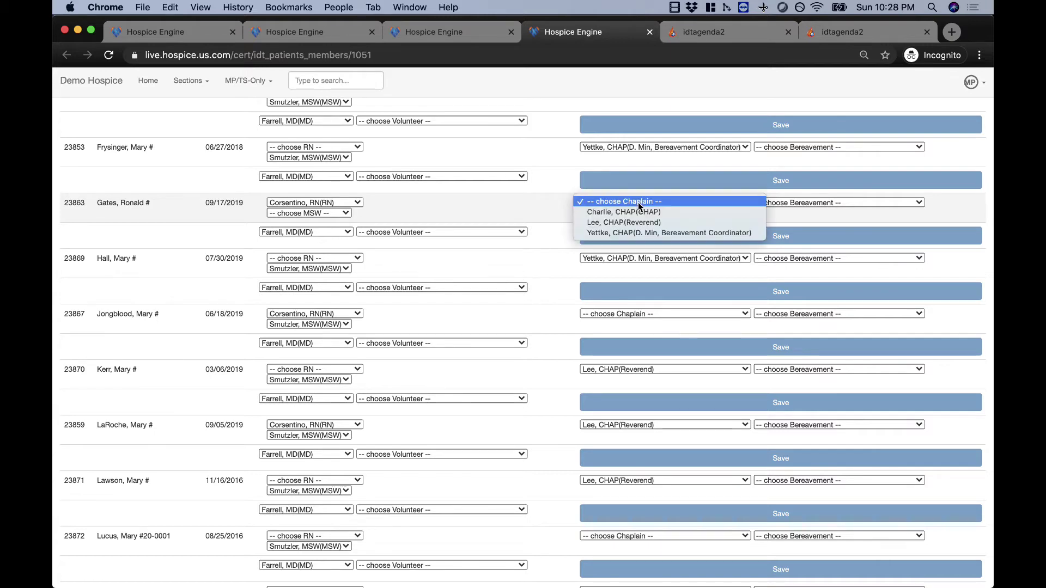
left_click(638, 222)
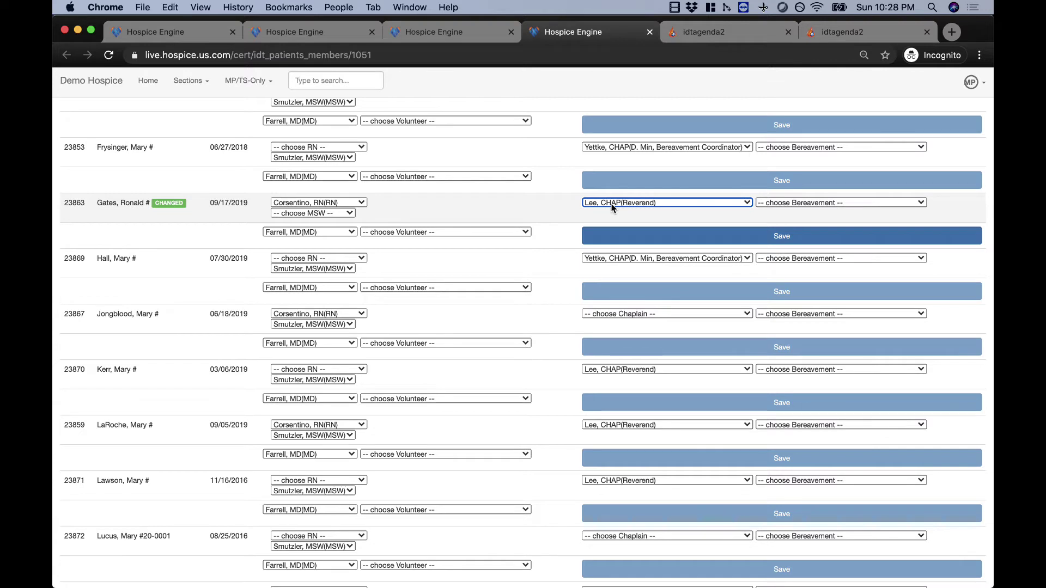
left_click(326, 213)
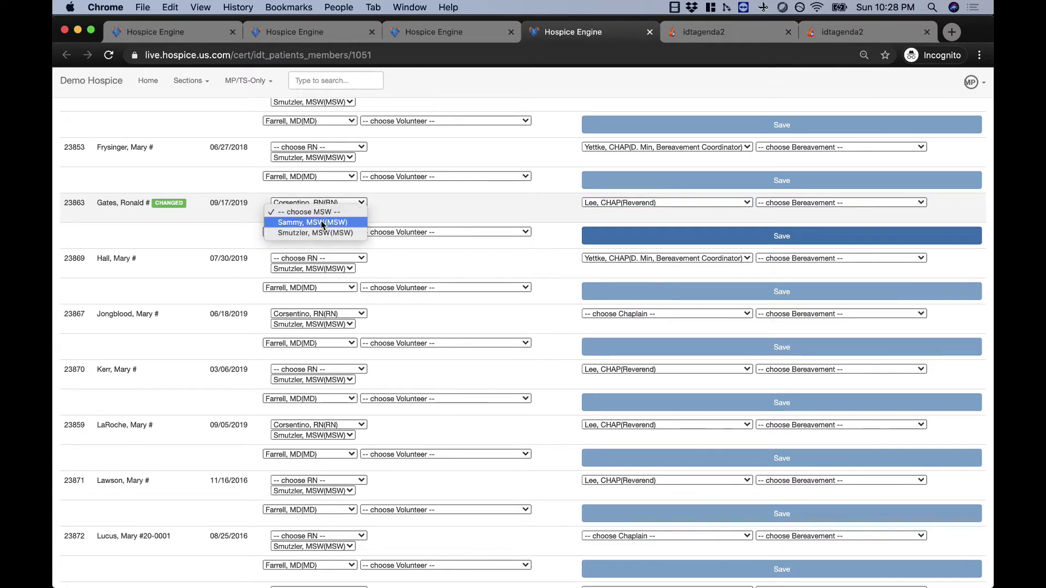
left_click(323, 222)
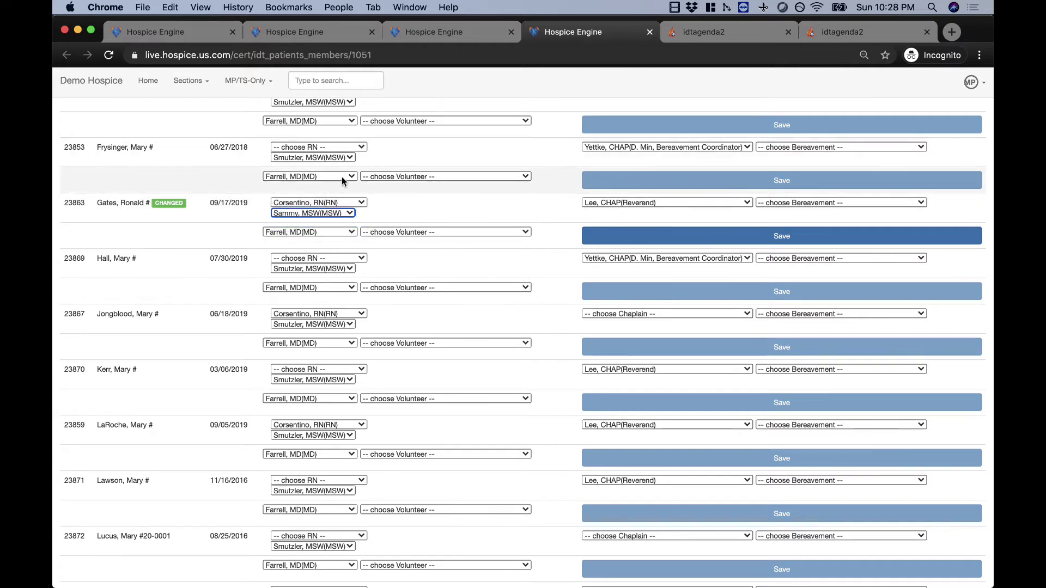
left_click(533, 218)
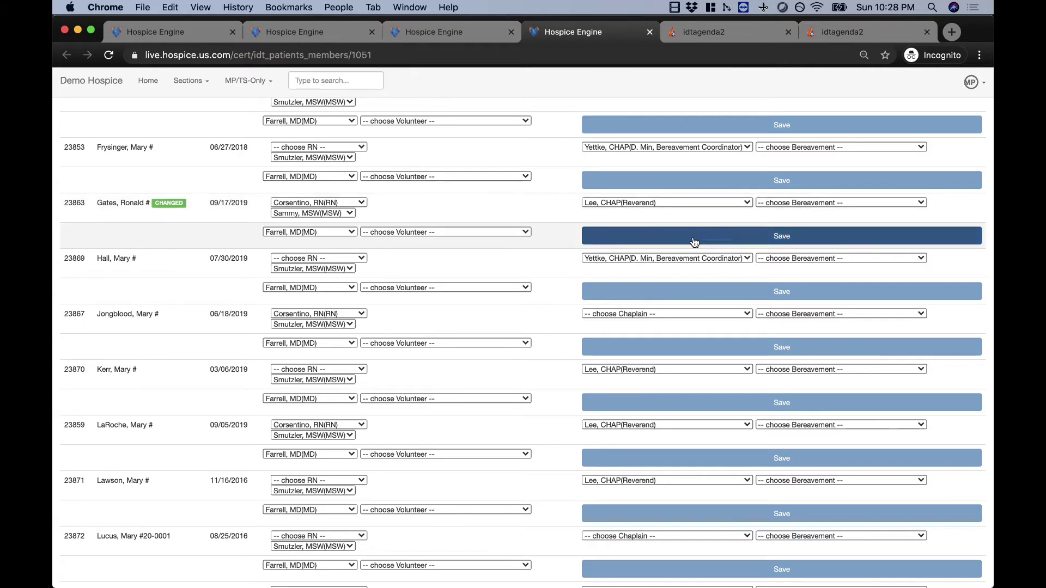
left_click(759, 237)
Step: Examine the bereavement and volunteer choices for the seventh patient and look through the remaining patients' signers
scroll(557, 215, "down", 1)
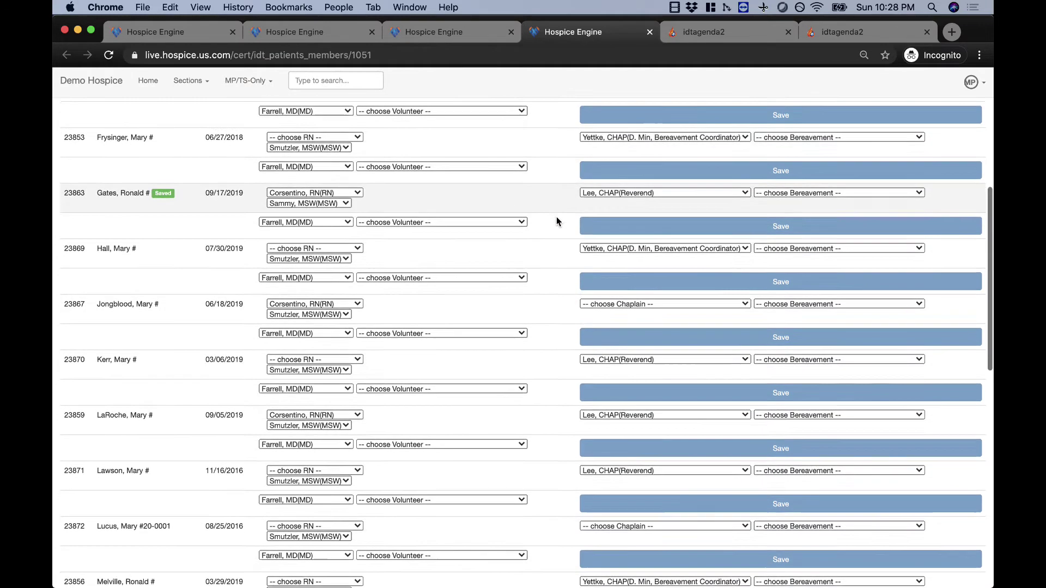
left_click(790, 193)
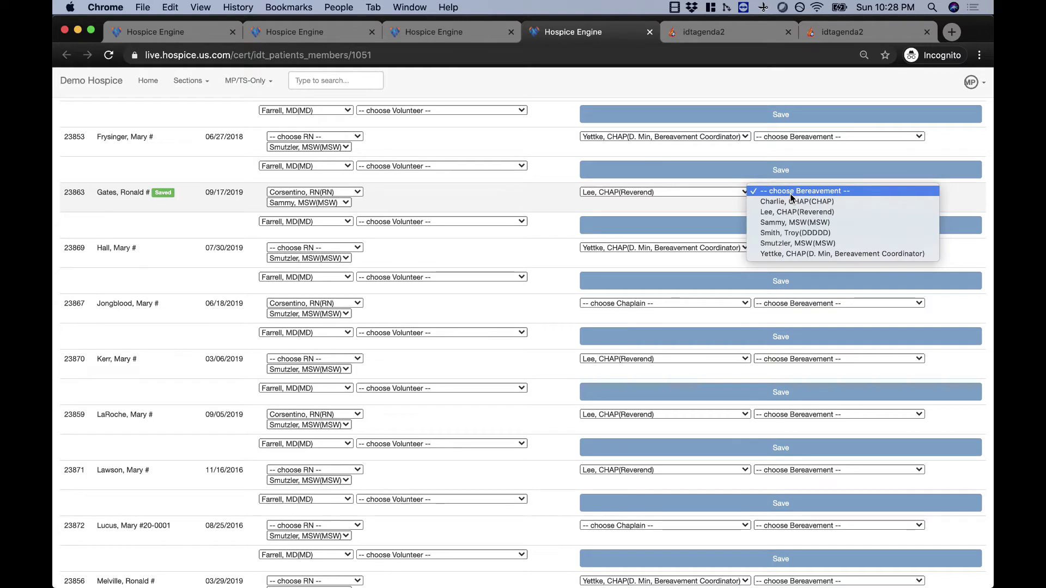
left_click(691, 205)
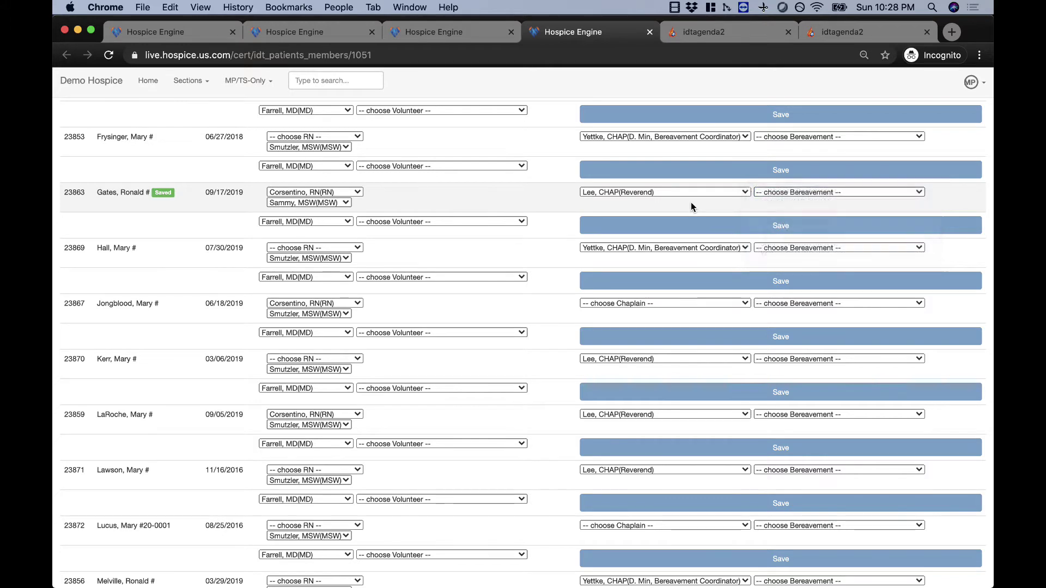
left_click(446, 222)
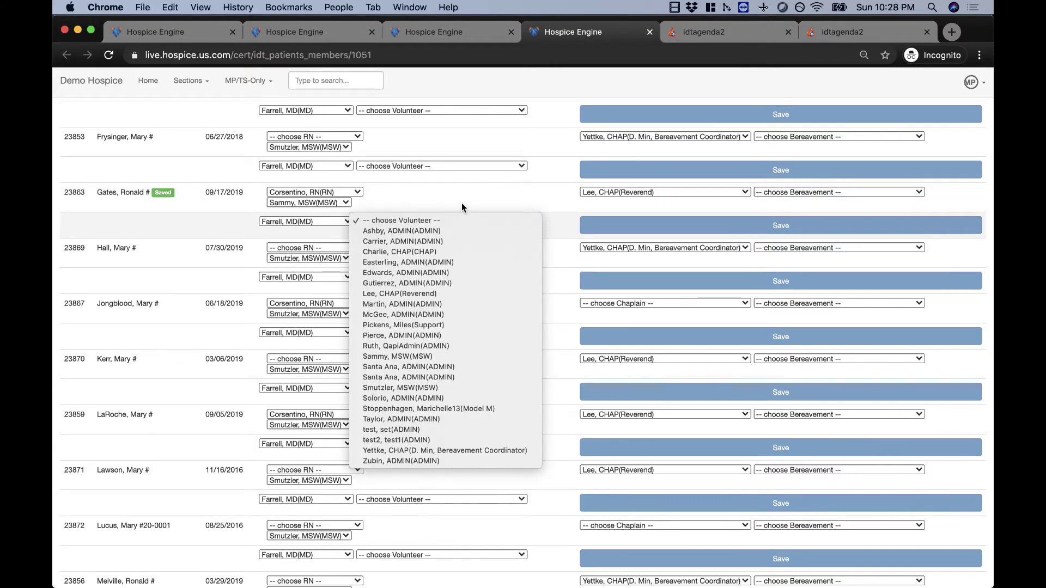
left_click(462, 202)
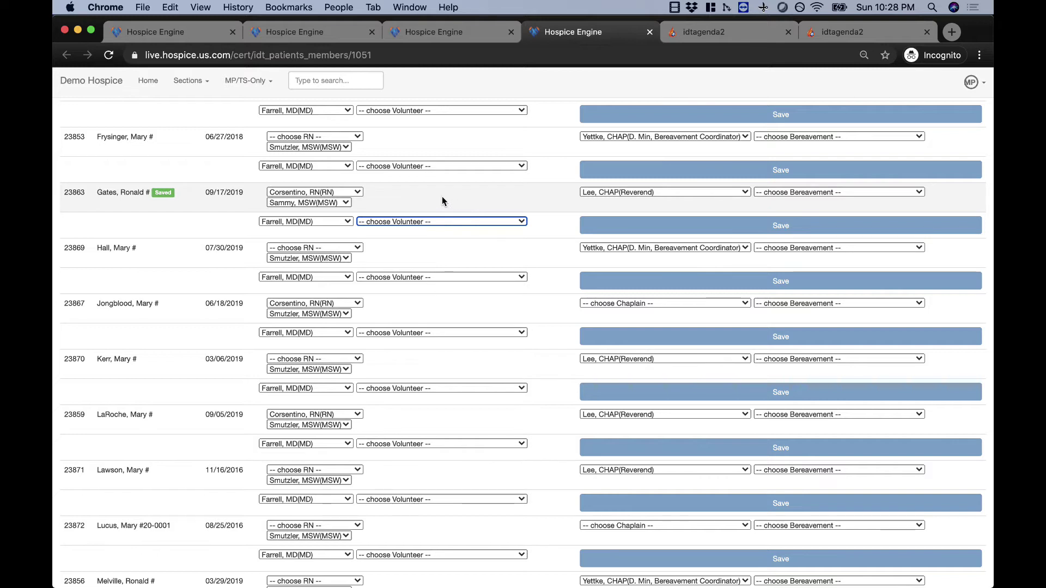
left_click(438, 196)
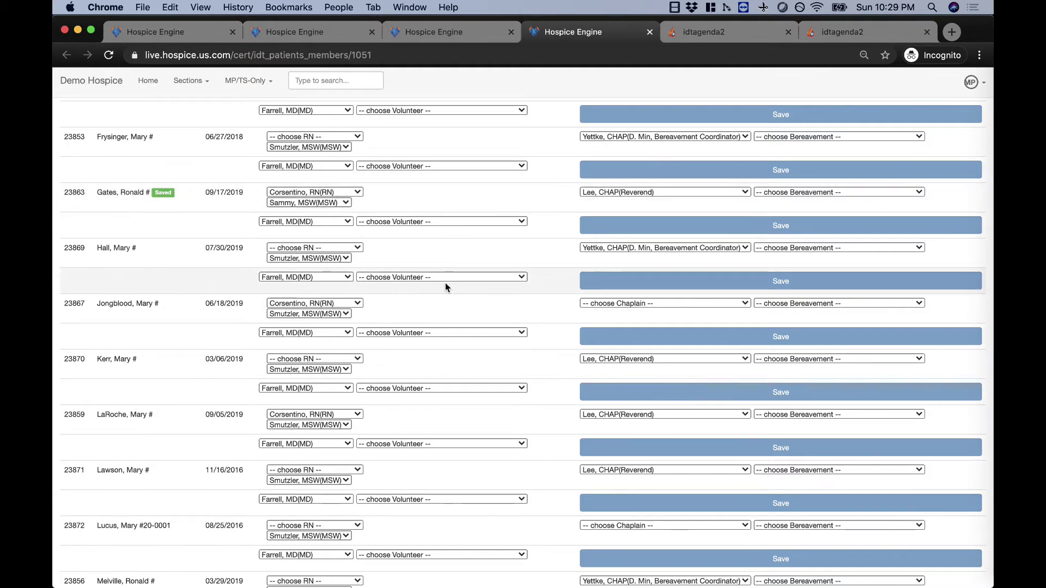
scroll(446, 287, "down", 3)
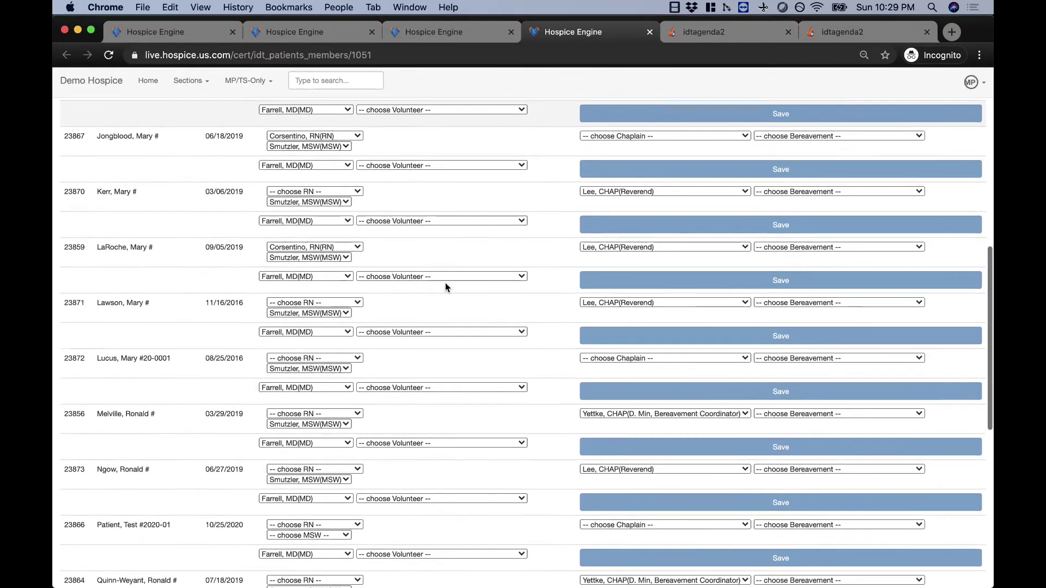
scroll(445, 287, "down", 5)
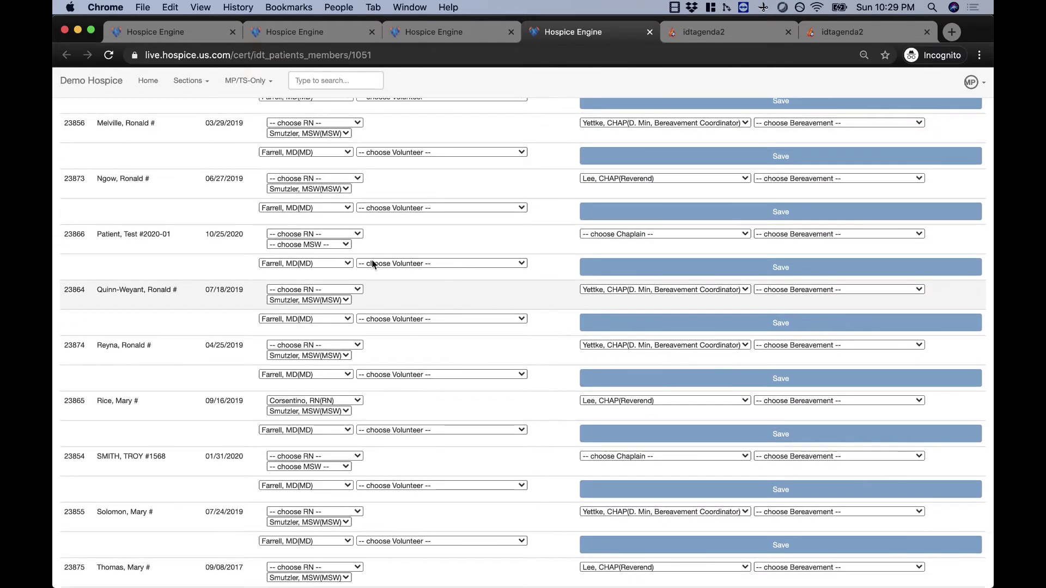
scroll(374, 266, "down", 3)
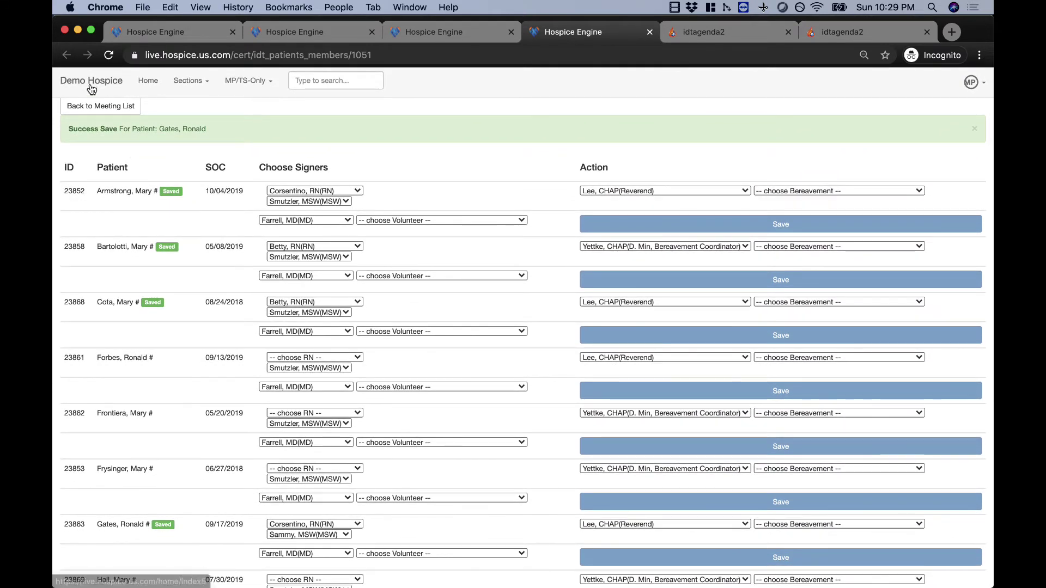
Step: Return to the meeting list and open the 10/28/2020 meeting's patient list to examine the first patient's discussion reasons
left_click(92, 110)
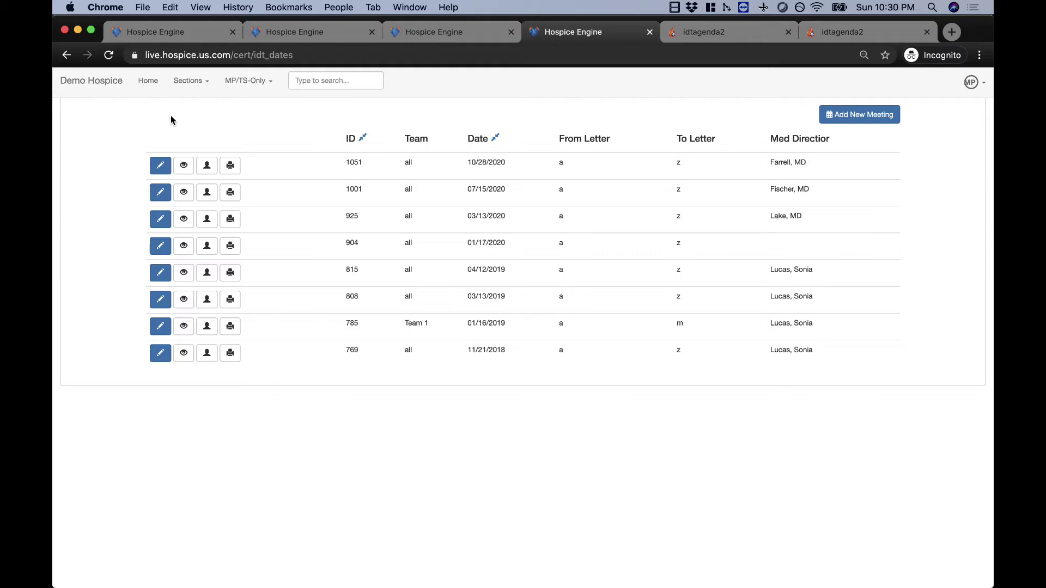
left_click(161, 172)
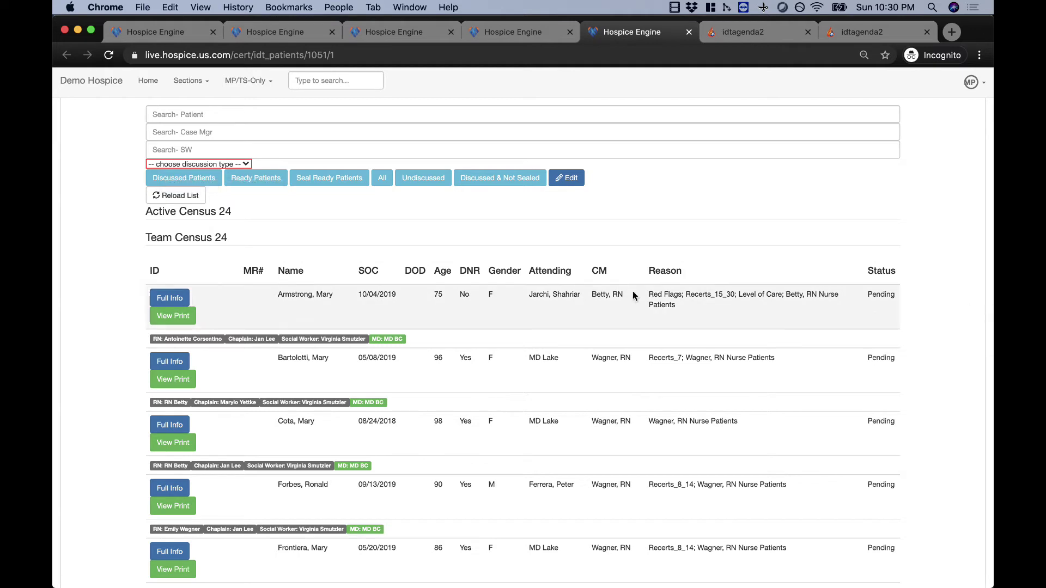
double_click(656, 295)
left_click(704, 308)
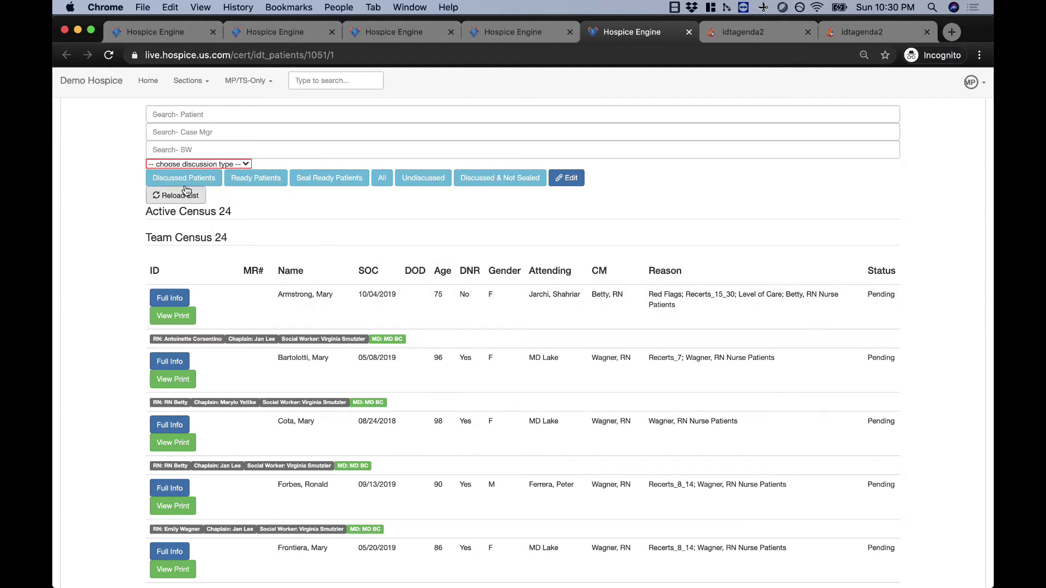
Step: Look through the available discussion type filters and the patients listed for the meeting
left_click(210, 165)
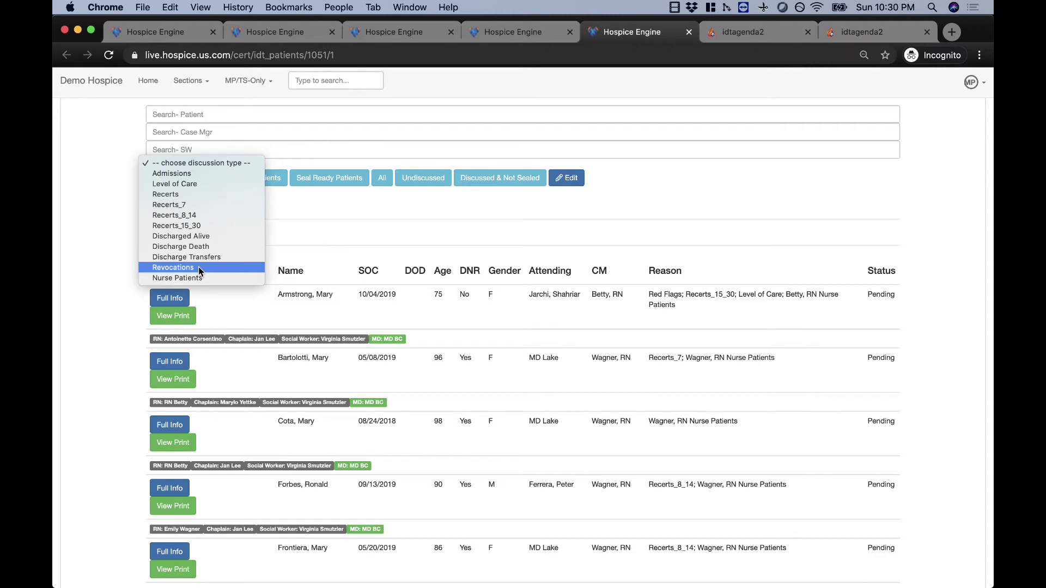
left_click(406, 314)
scroll(522, 336, "down", 3)
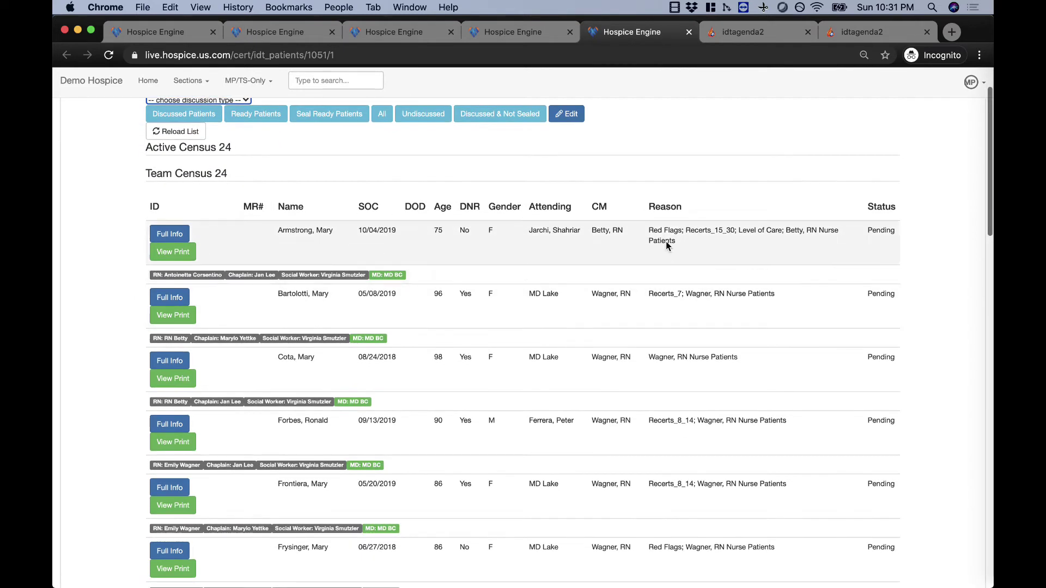
Step: Examine the discussion reasons listed for the first patient and the patients below
left_click_drag(682, 231, 640, 238)
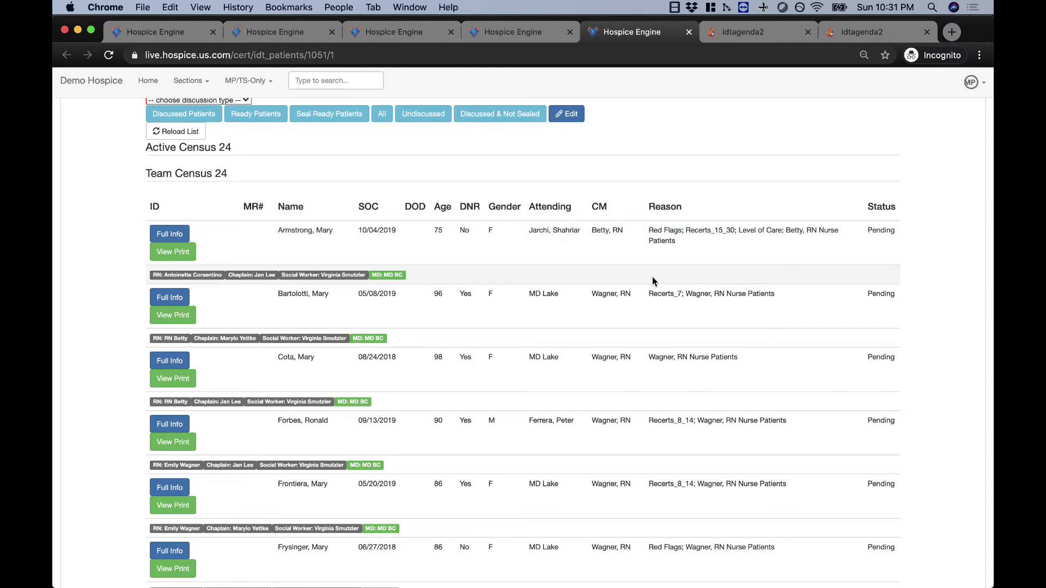
scroll(675, 324, "down", 5)
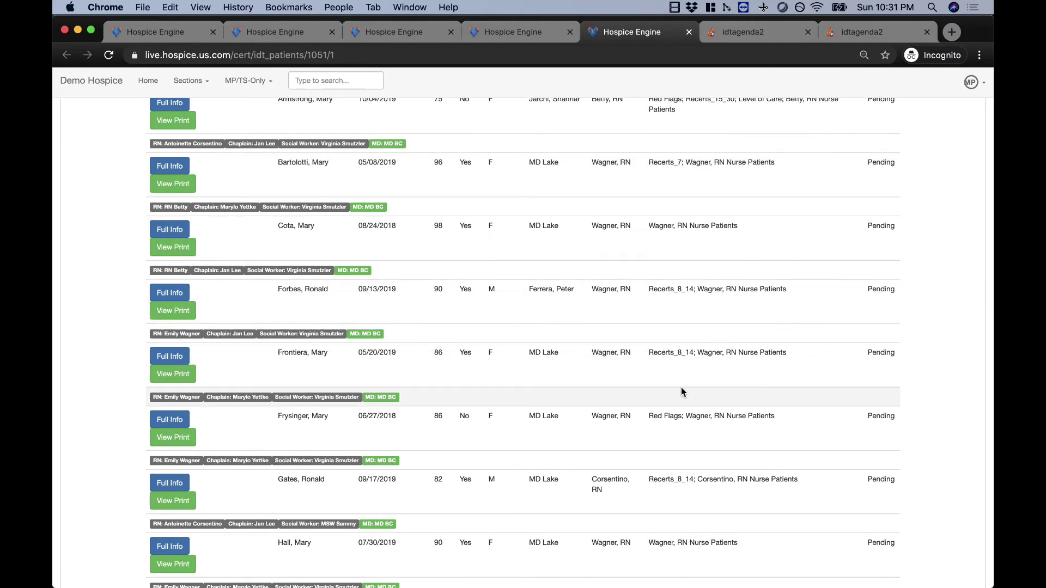
scroll(681, 387, "up", 6)
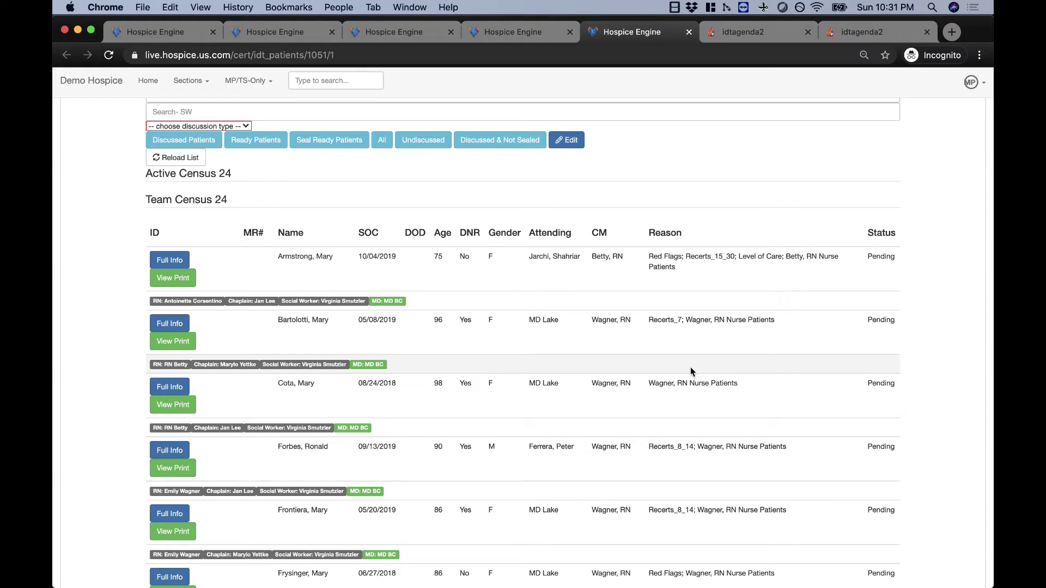
scroll(320, 269, "up", 2)
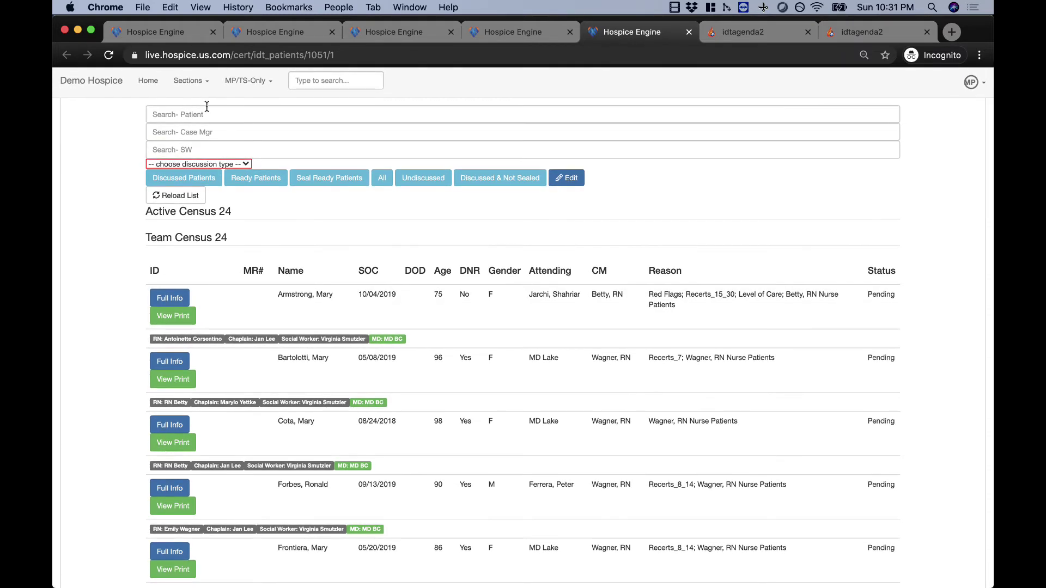
Step: Filter the patient list by the surname of the second patient's case manager, look through the matching patients, and clear the filter
left_click(199, 126)
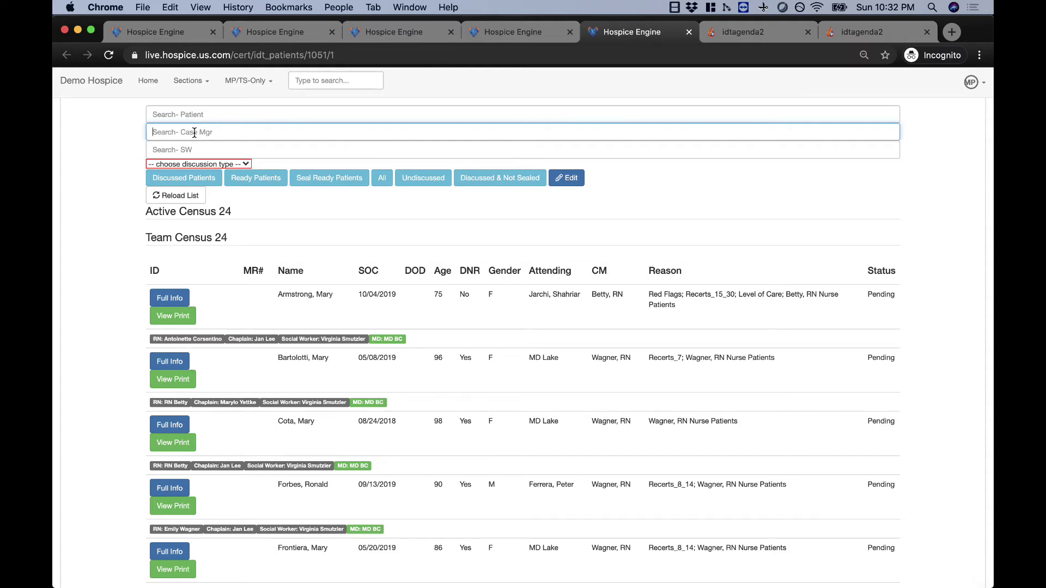
type("waf")
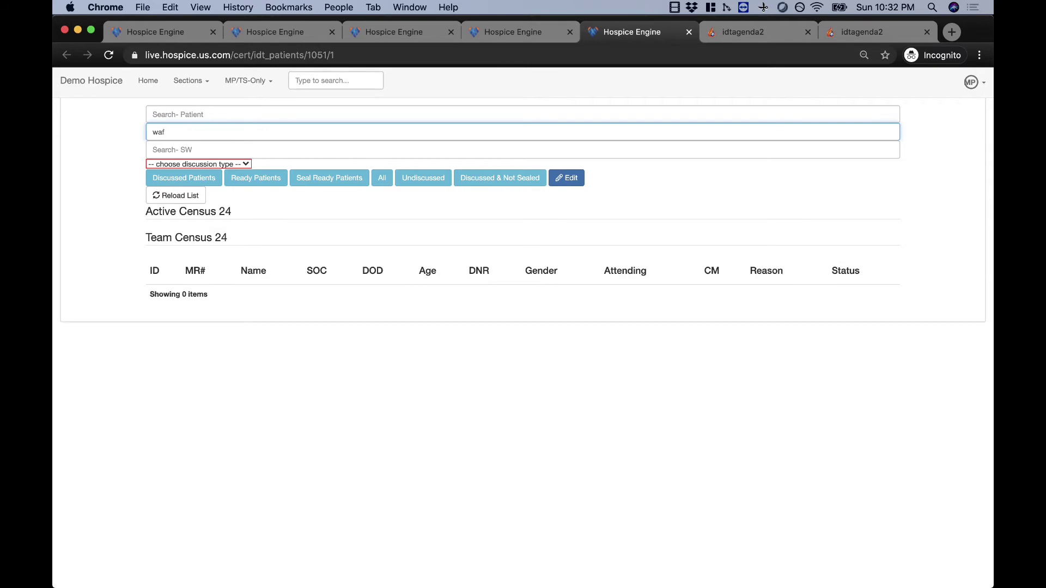
key("BackSpace")
type("gner")
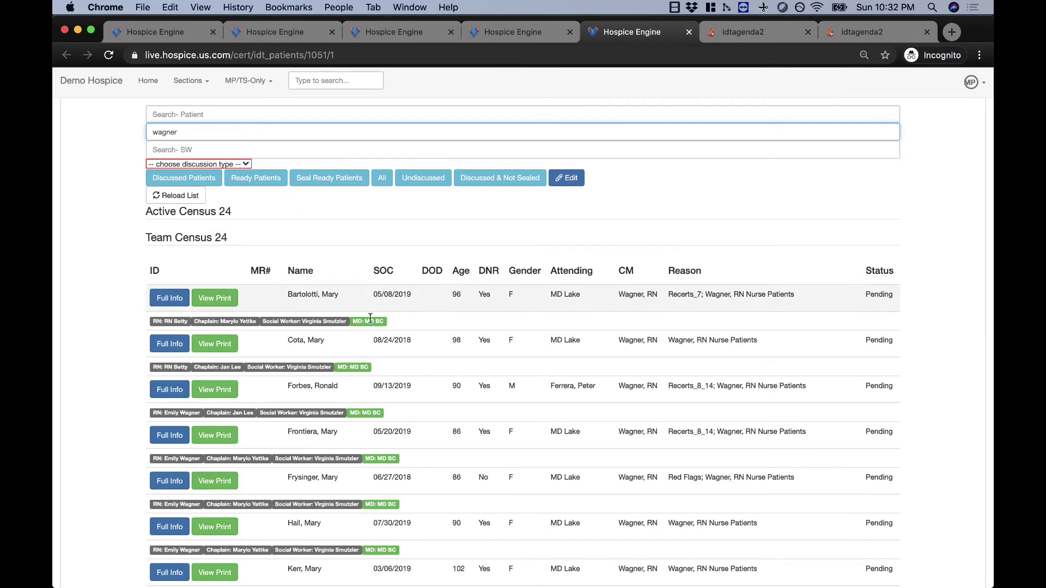
scroll(452, 283, "down", 4)
scroll(478, 332, "down", 3)
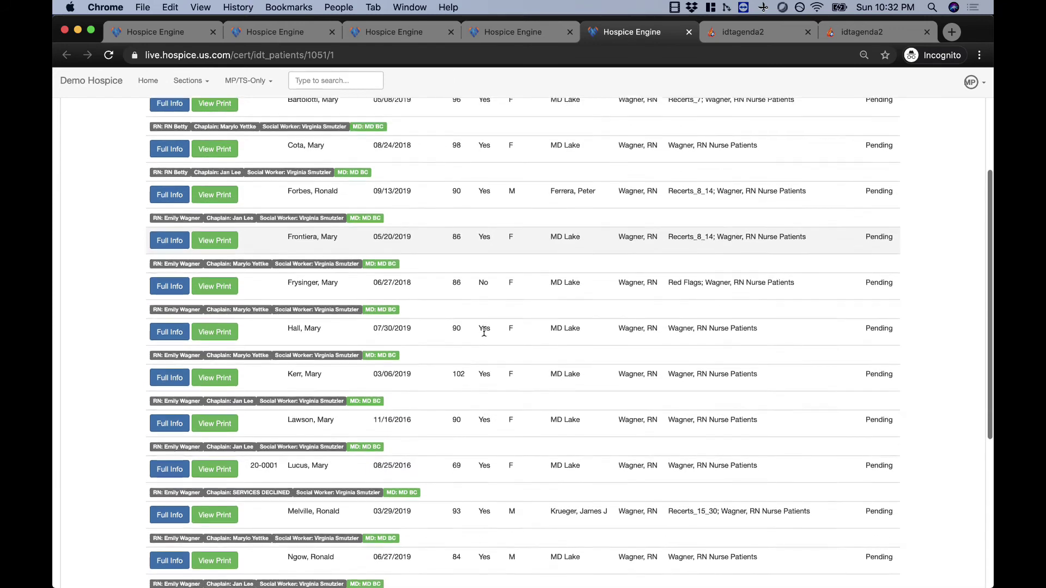
scroll(479, 331, "up", 5)
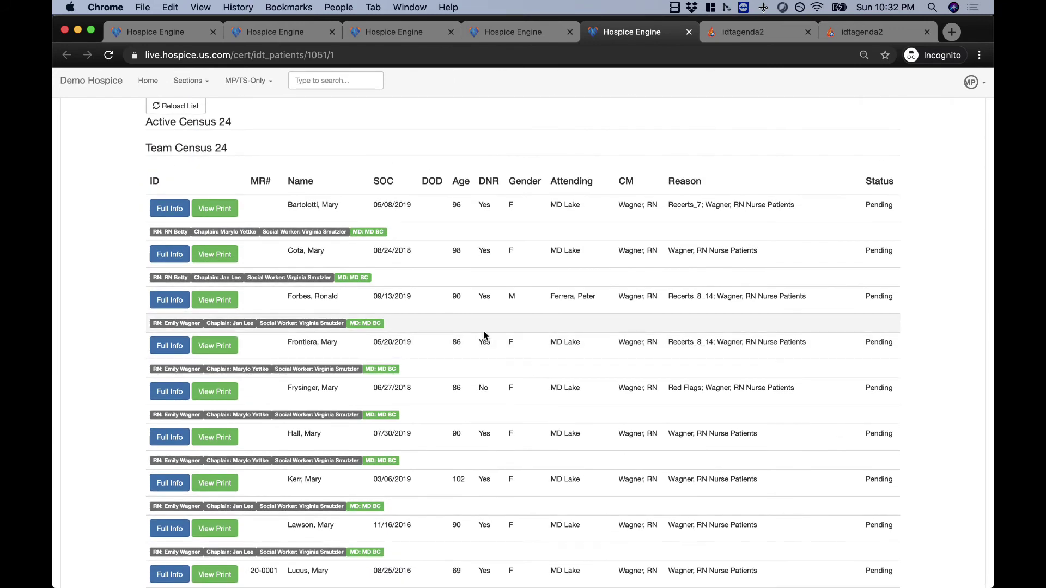
scroll(447, 315, "up", 3)
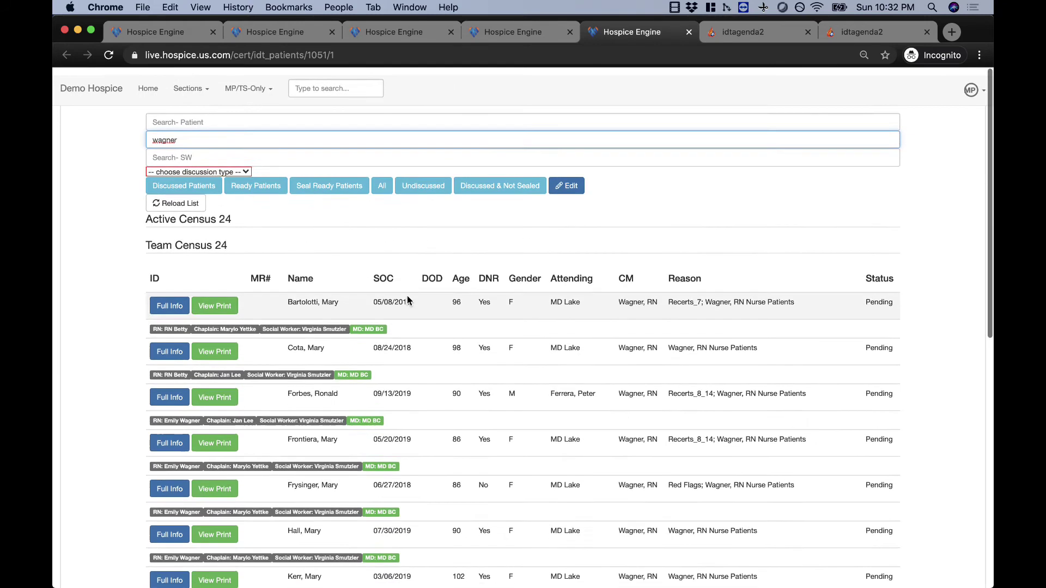
left_click_drag(191, 132, 123, 132)
key("BackSpace")
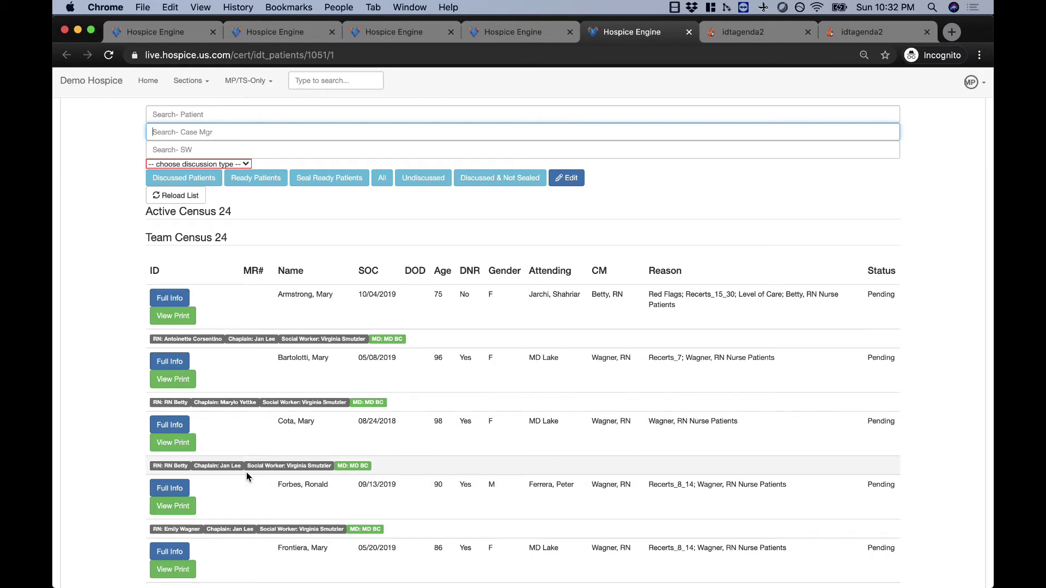
Step: Open the third listed patient's full IDG information and go to the meeting notes area
scroll(246, 472, "down", 2)
left_click(172, 371)
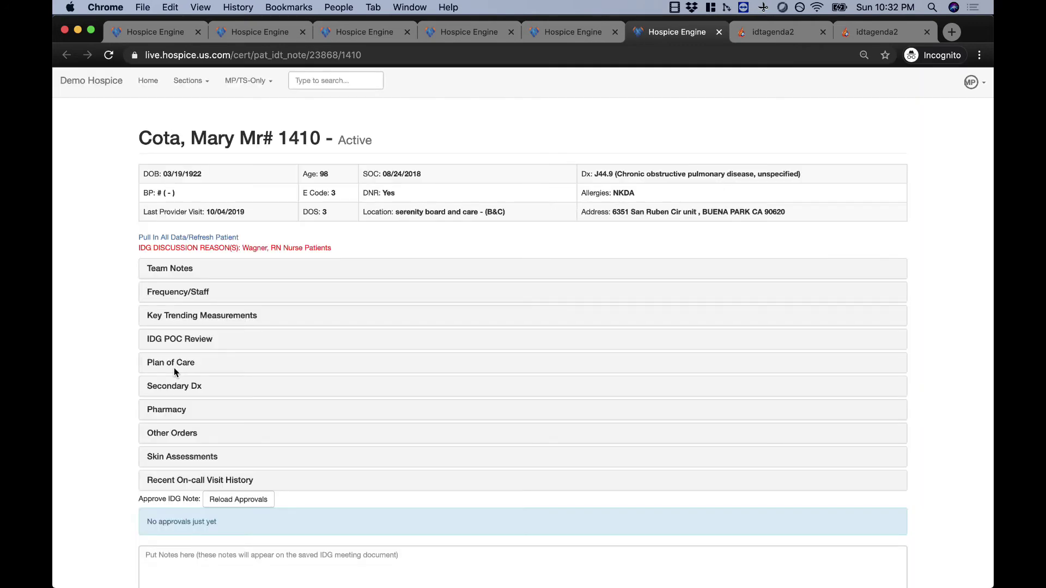
scroll(232, 261, "down", 2)
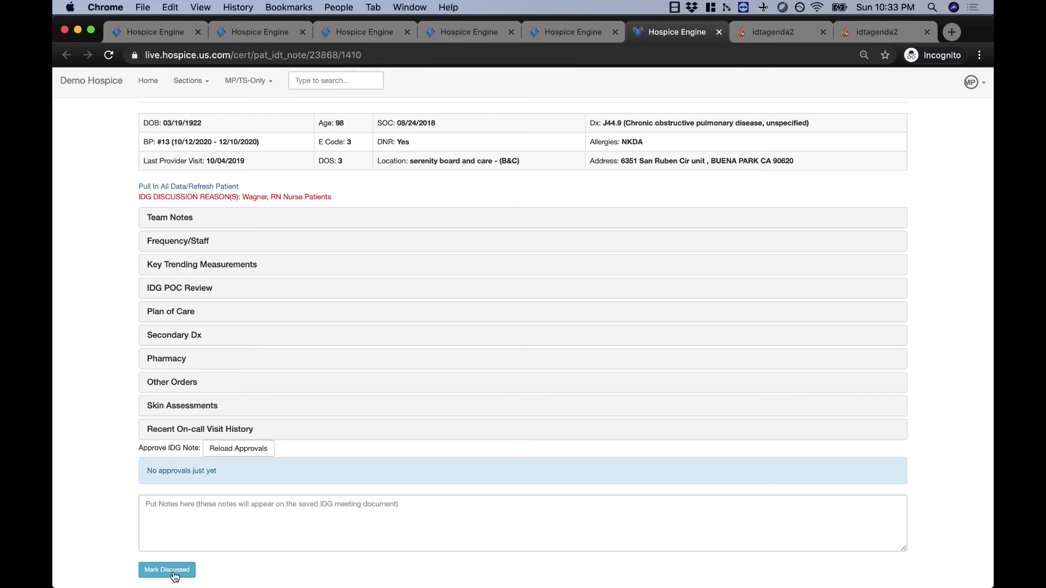
Step: Enter the sample text "jklfdjsaflkdjas;" in the patient's IDG meeting notes and clear it
left_click(195, 521)
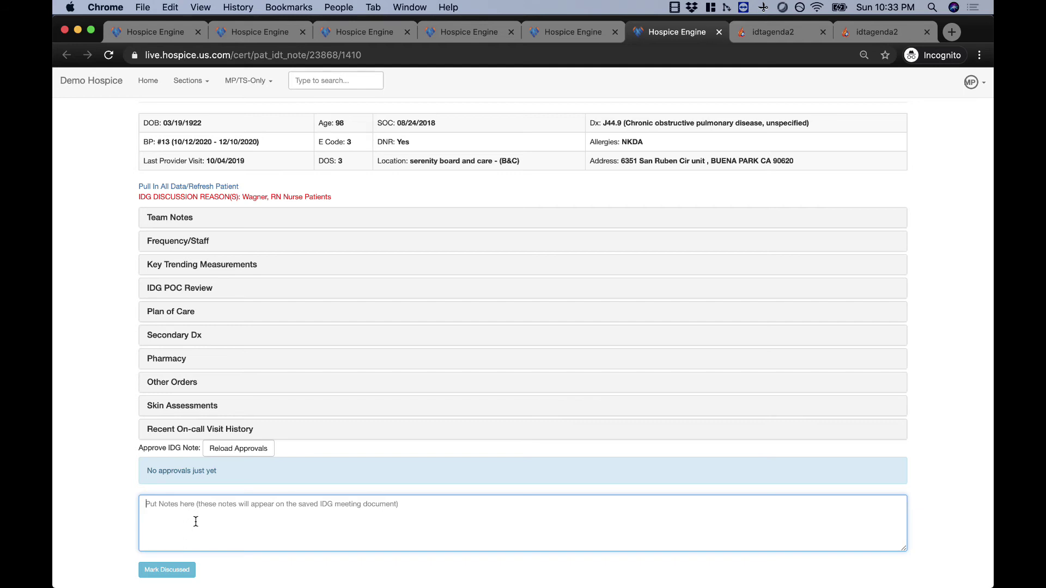
type("jklfdjsaflkdjas;")
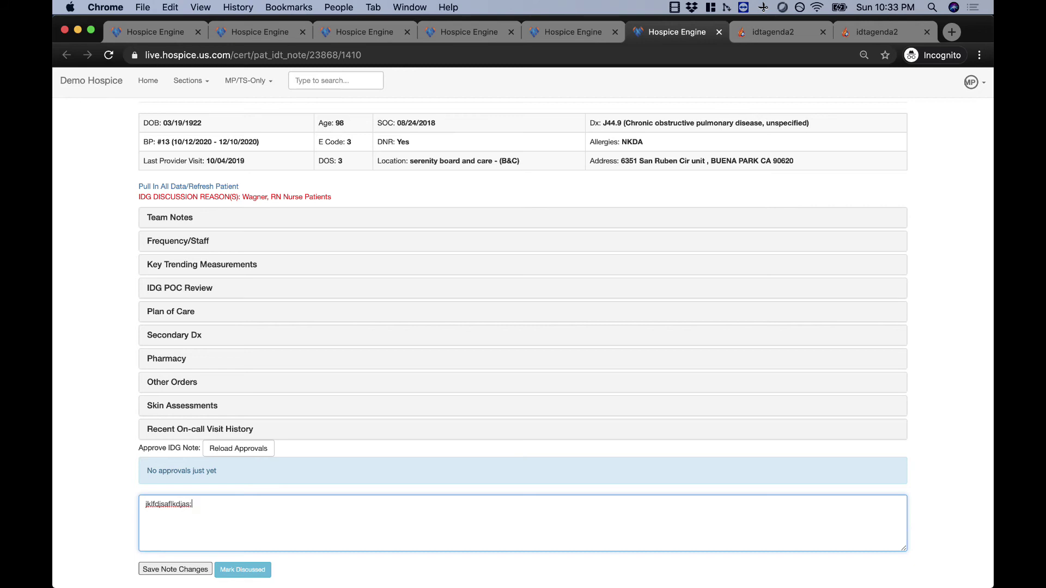
key("super+a")
key("BackSpace")
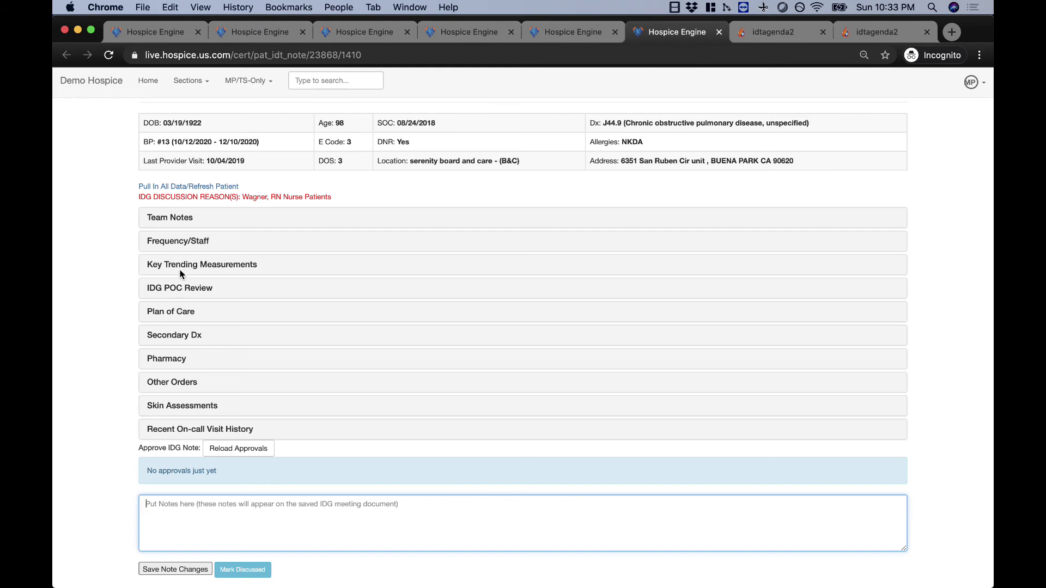
Step: Expand and examine the patient's Team Notes, Frequency/Staff and Key Trending Measurements sections, and collapse Key Trending Measurements
left_click(176, 220)
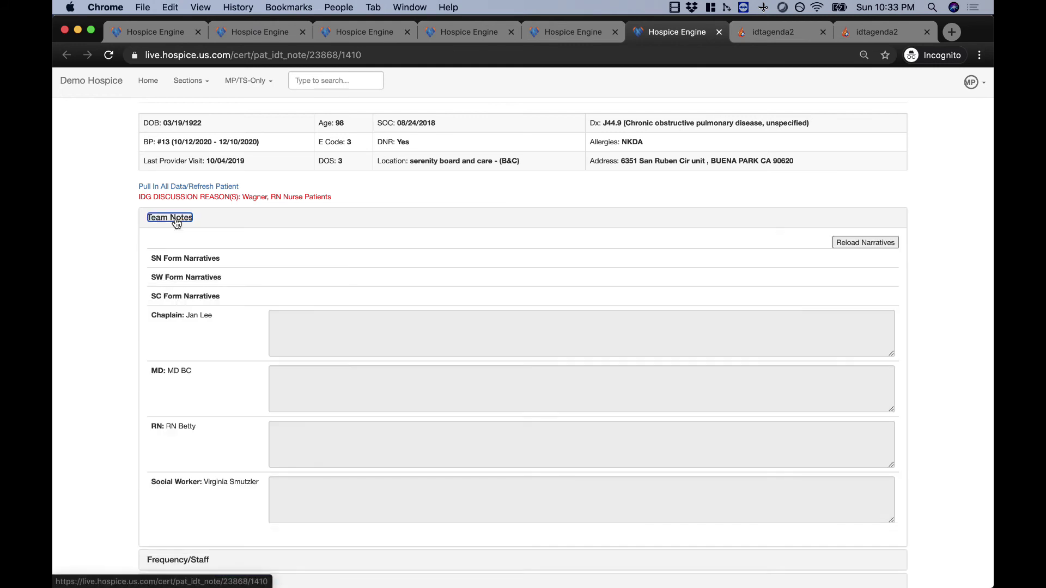
scroll(194, 390, "down", 2)
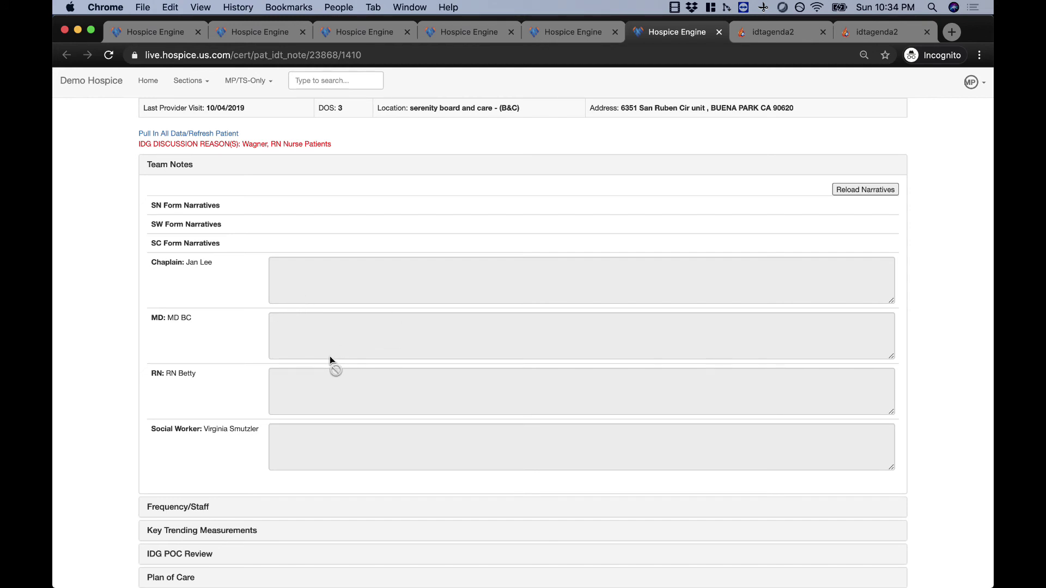
scroll(329, 365, "down", 3)
left_click(199, 368)
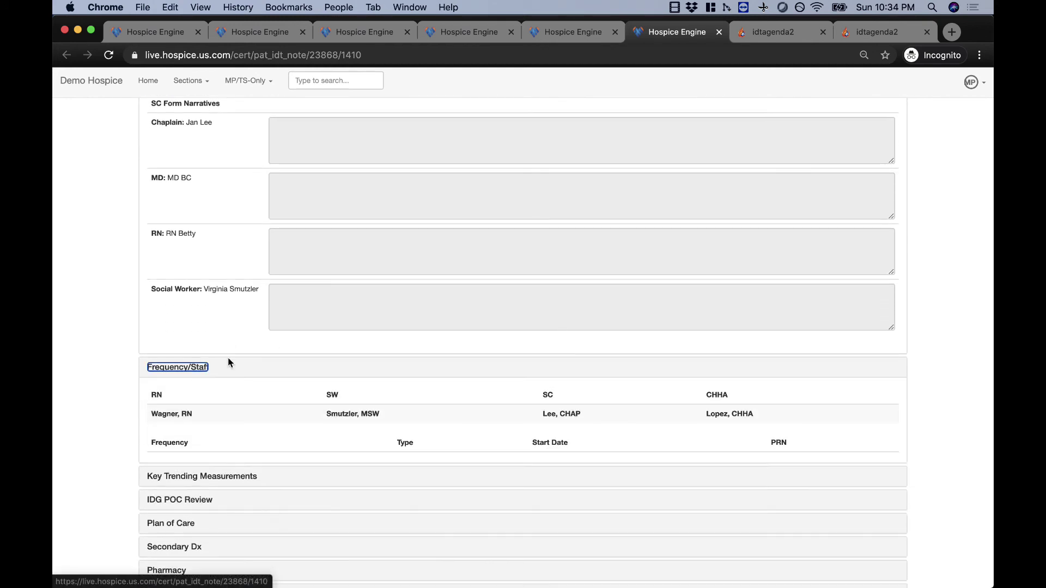
scroll(298, 339, "down", 2)
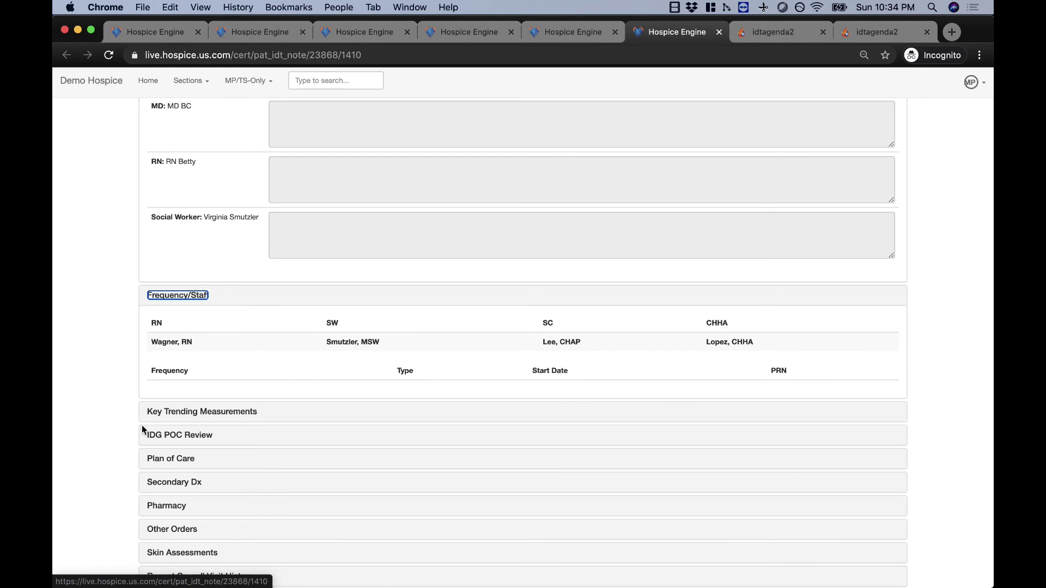
left_click(176, 414)
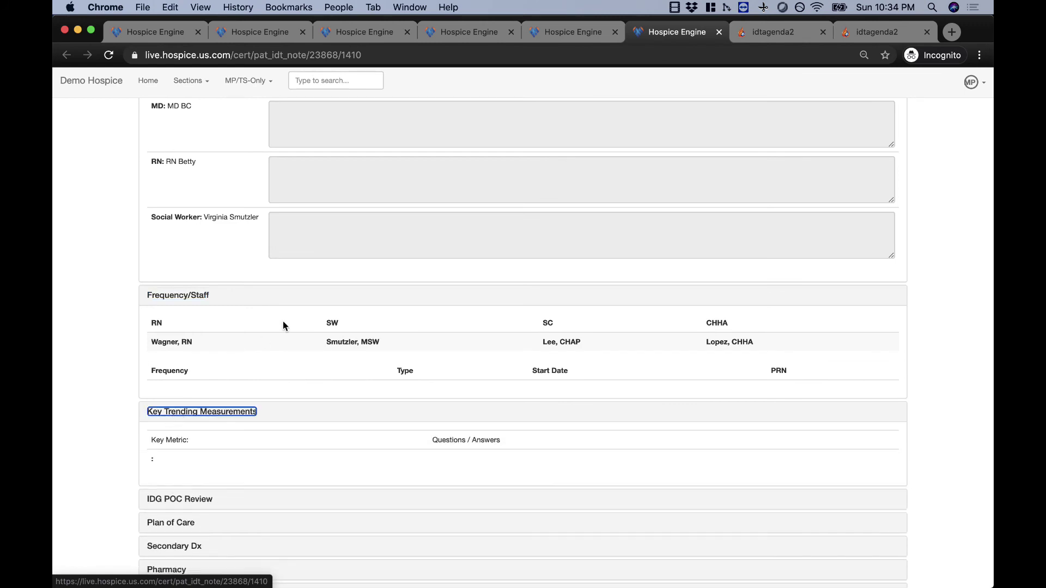
scroll(283, 321, "down", 4)
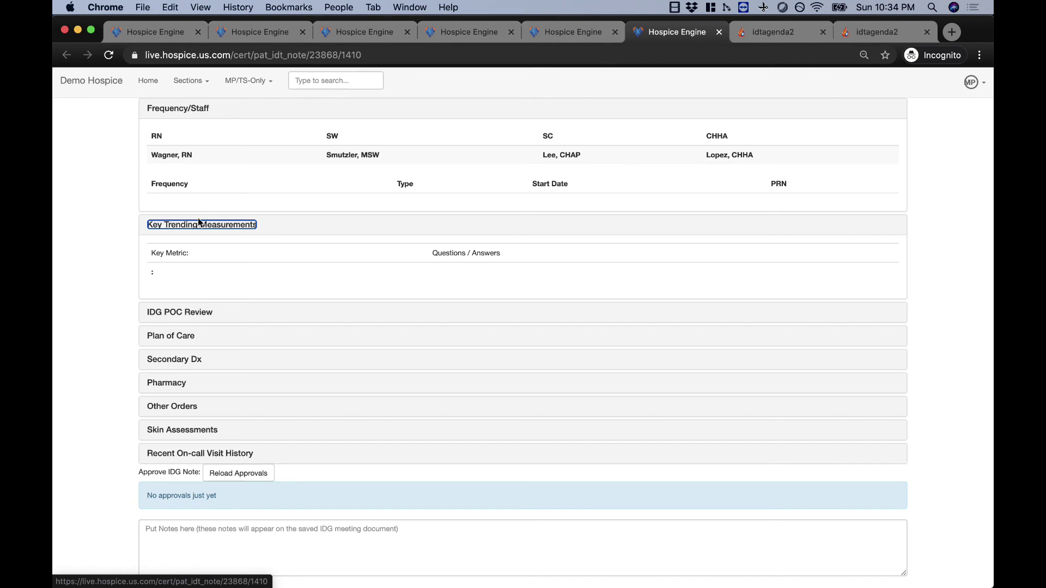
left_click(198, 225)
Step: Expand IDG POC Review to examine the alteration categories and team review descriptions, and collapse it
left_click(174, 290)
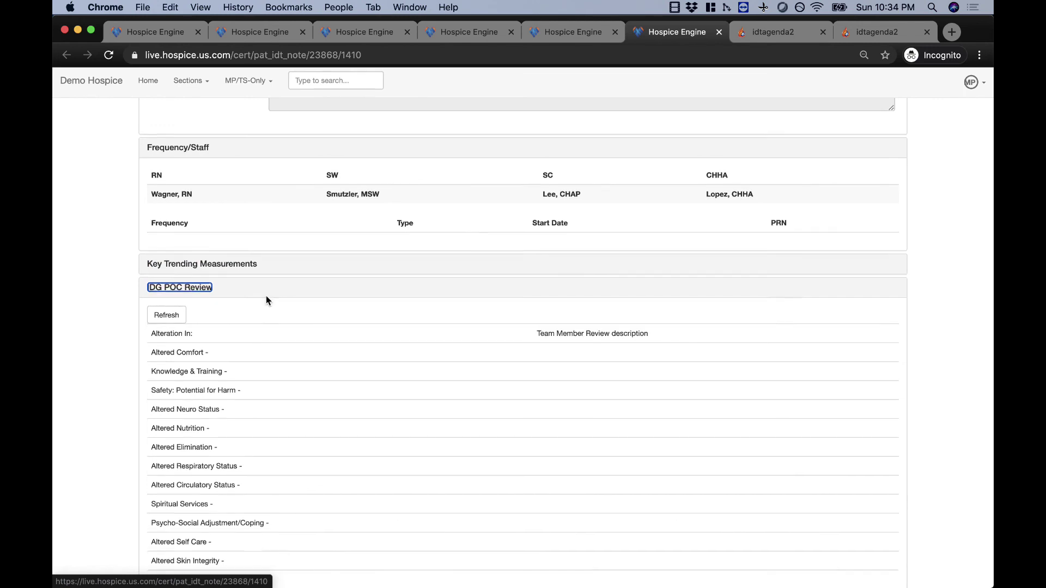
scroll(266, 295, "down", 3)
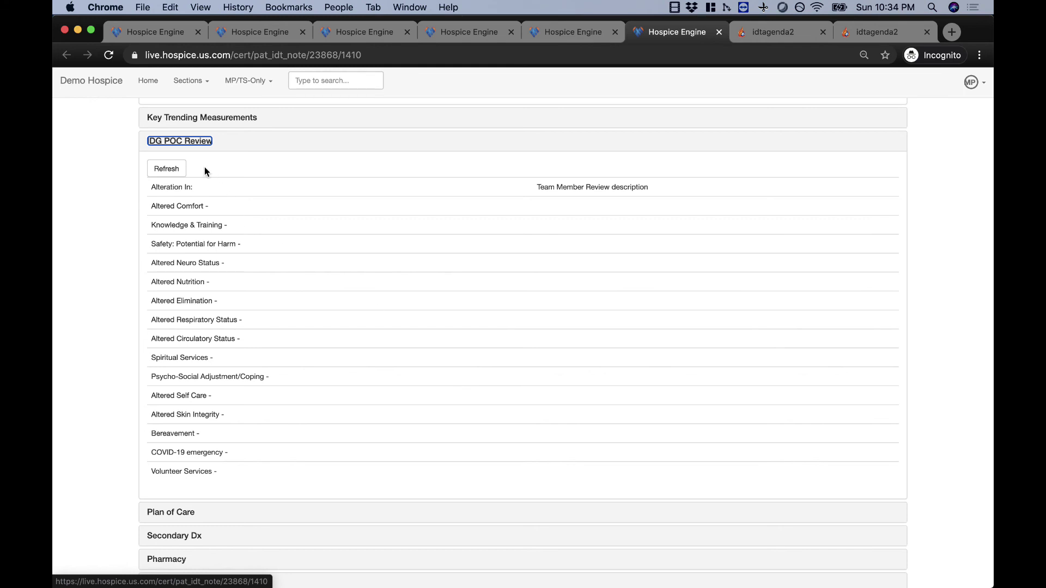
key("Return")
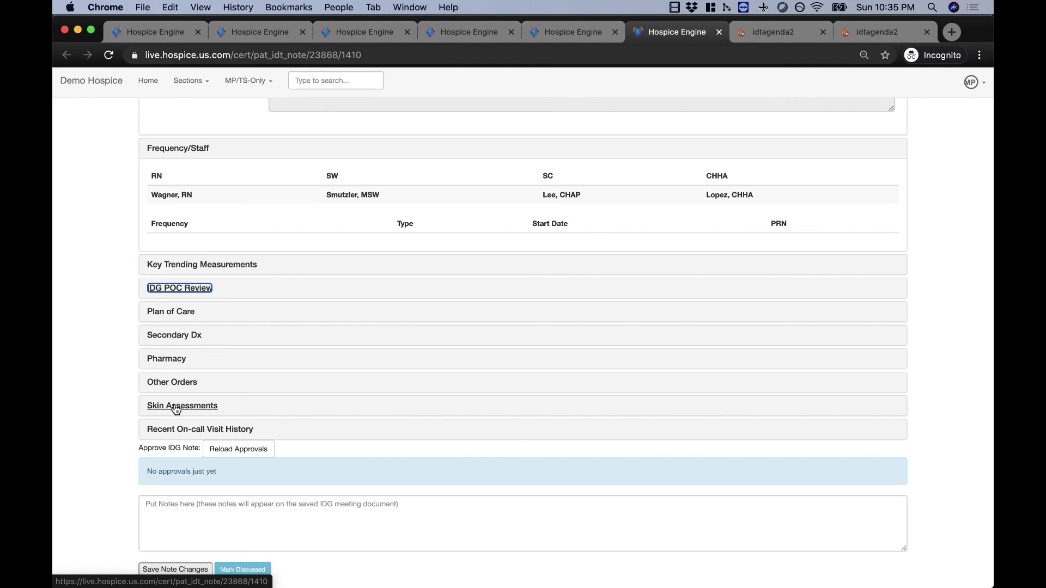
Step: Examine the Skin Assessments and Recent On-call Visit History sections, collapsing each one
left_click(175, 406)
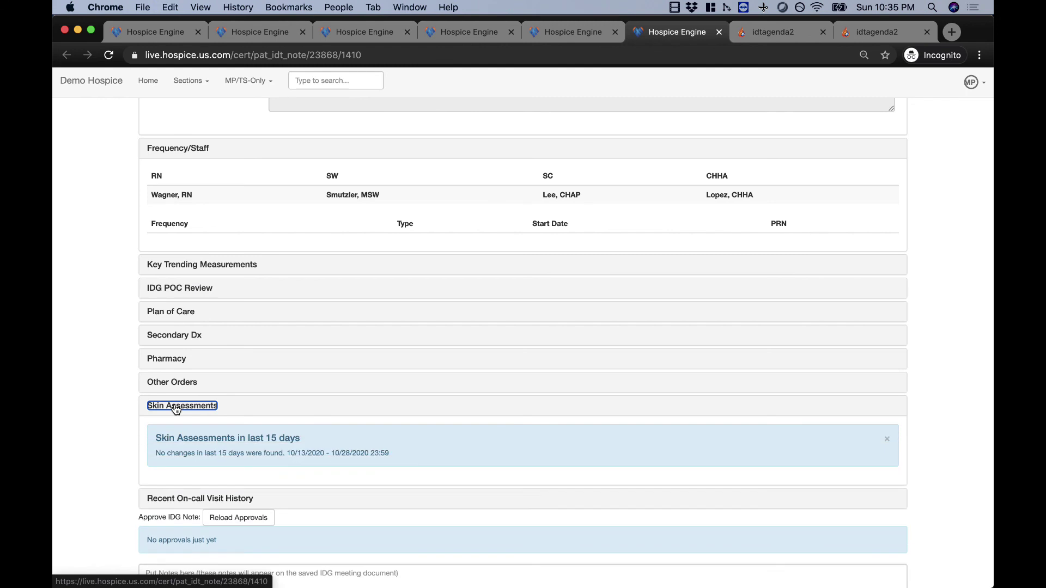
left_click(175, 408)
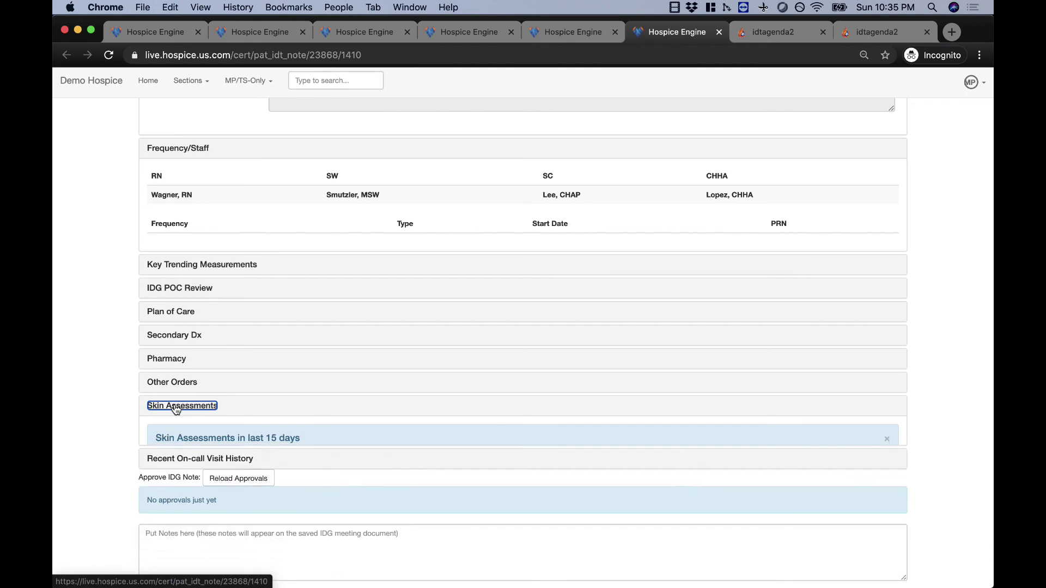
left_click(181, 433)
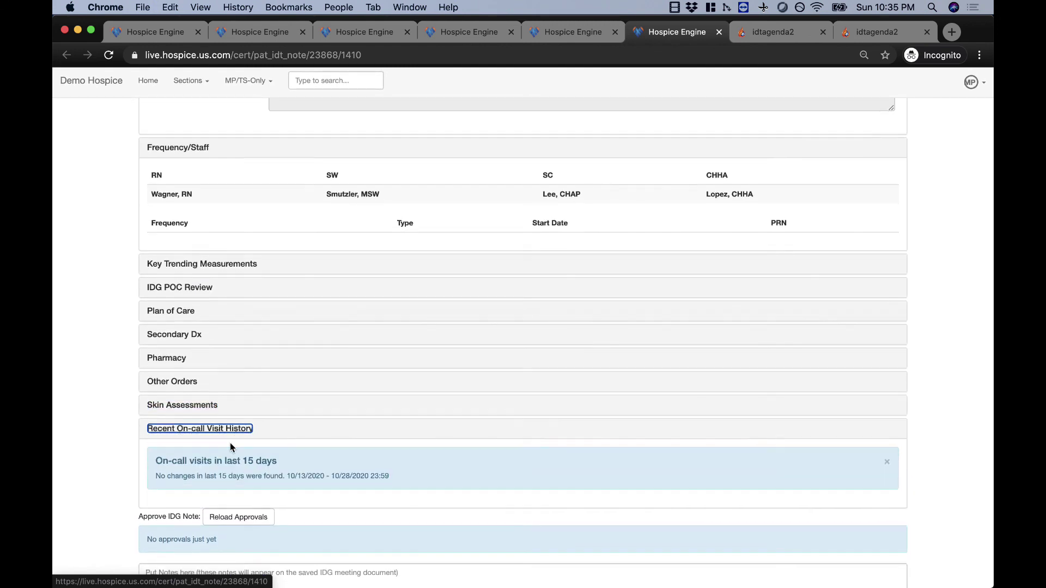
scroll(230, 442, "down", 2)
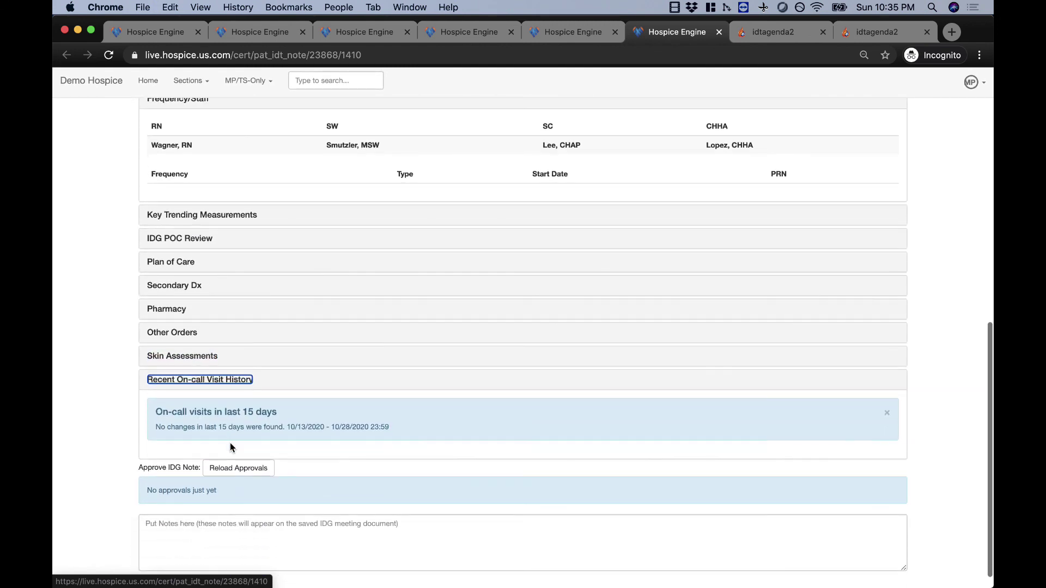
left_click(202, 381)
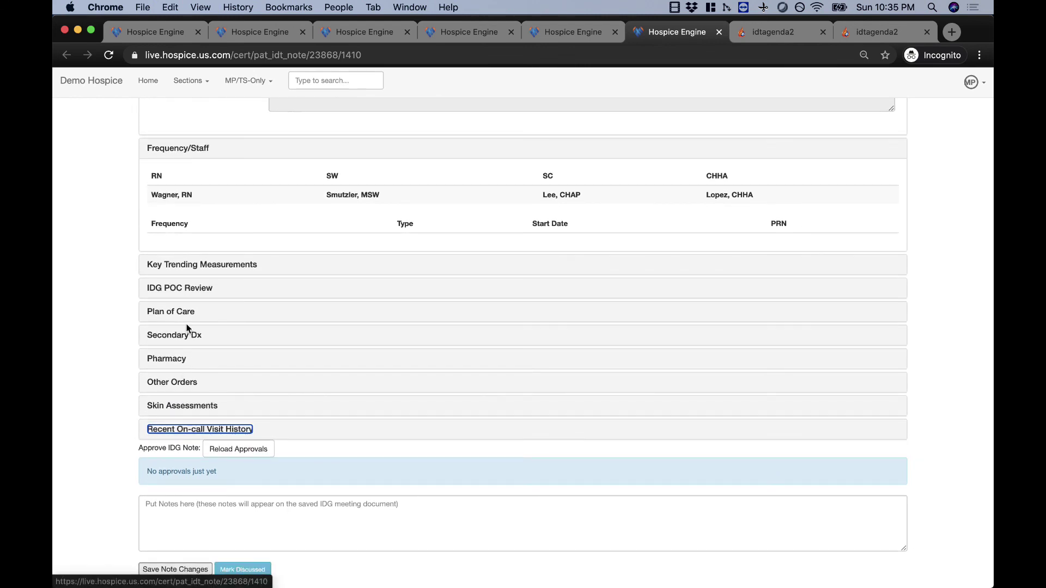
Step: Collapse the Frequency/Staff and Team Notes sections of the patient's IDG note
scroll(194, 334, "up", 4)
left_click(191, 252)
scroll(191, 282, "up", 8)
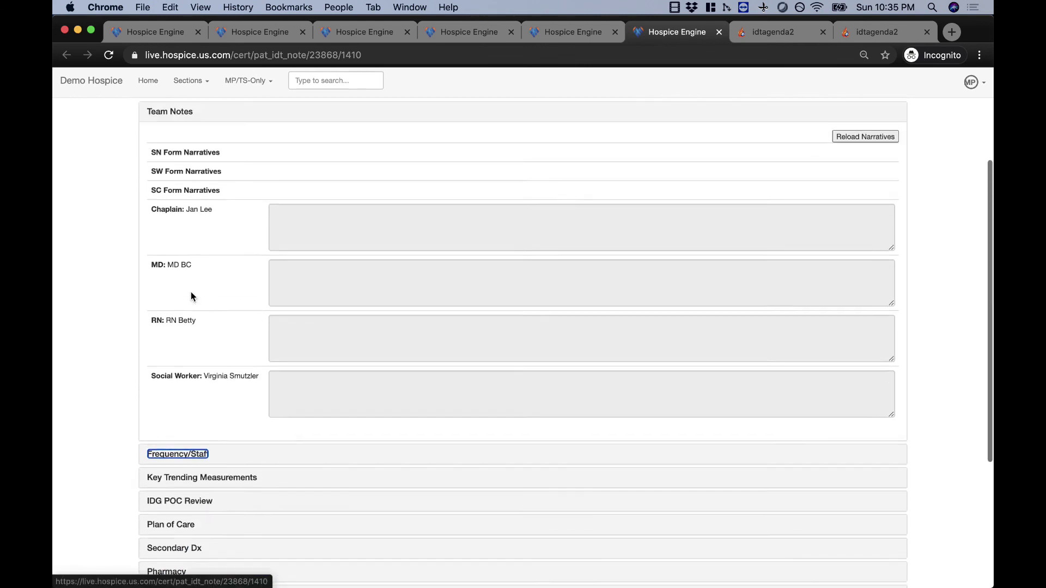
left_click(183, 144)
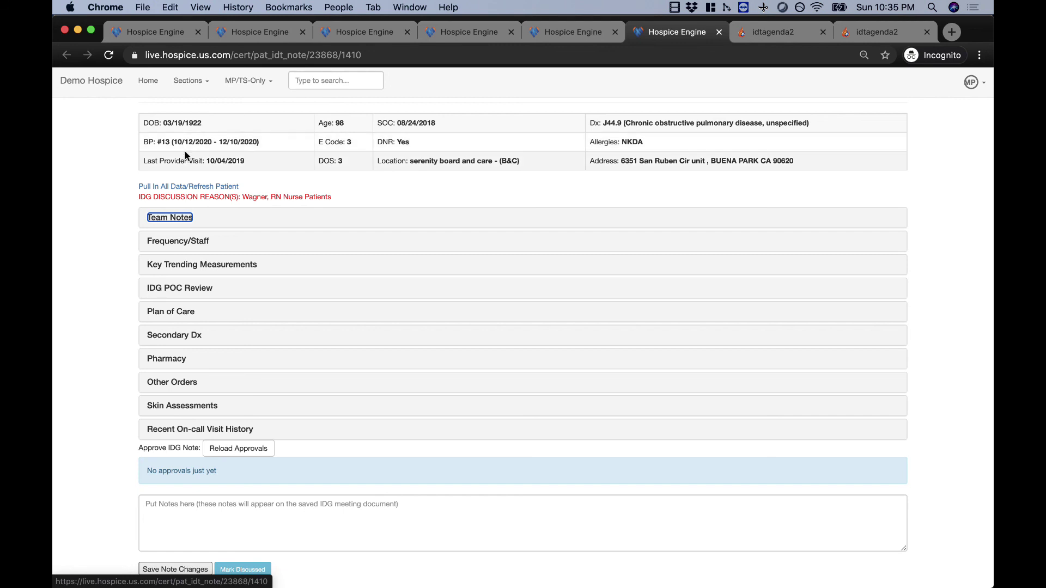
Step: Mark the patient as discussed with the meeting notes left blank, and return to the patient's header details
left_click(187, 525)
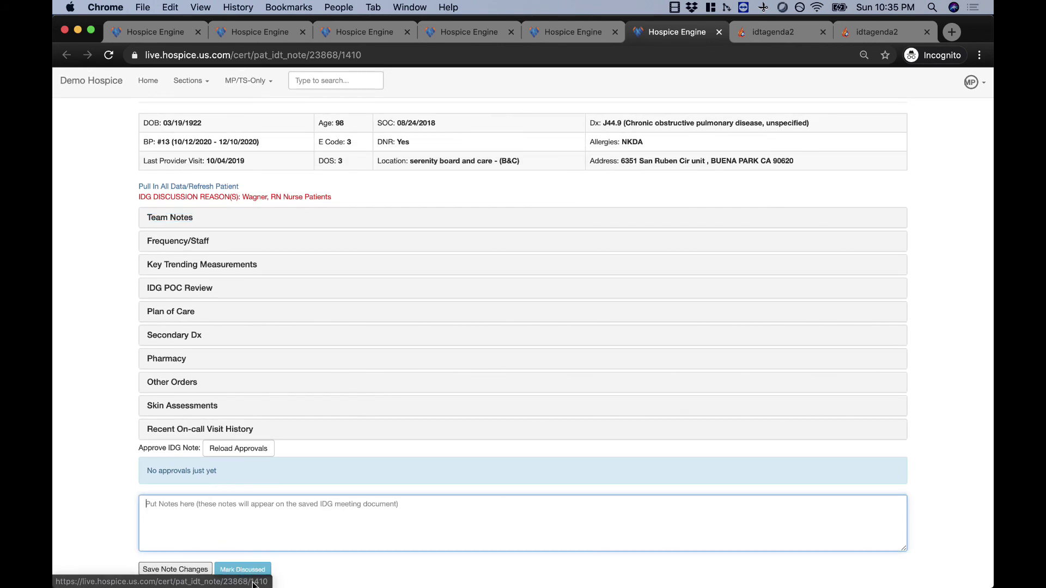
left_click(246, 570)
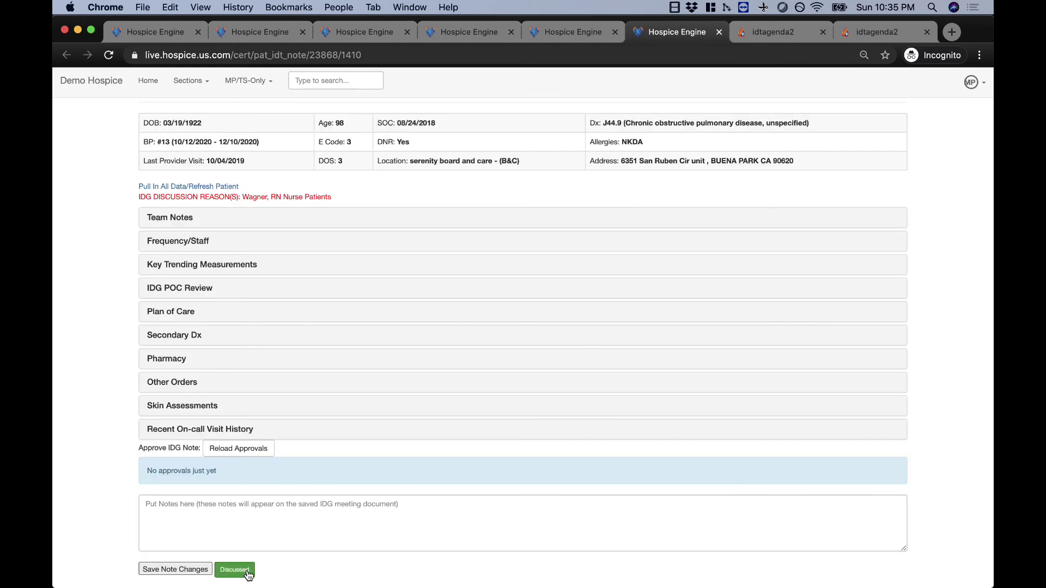
scroll(218, 506, "up", 2)
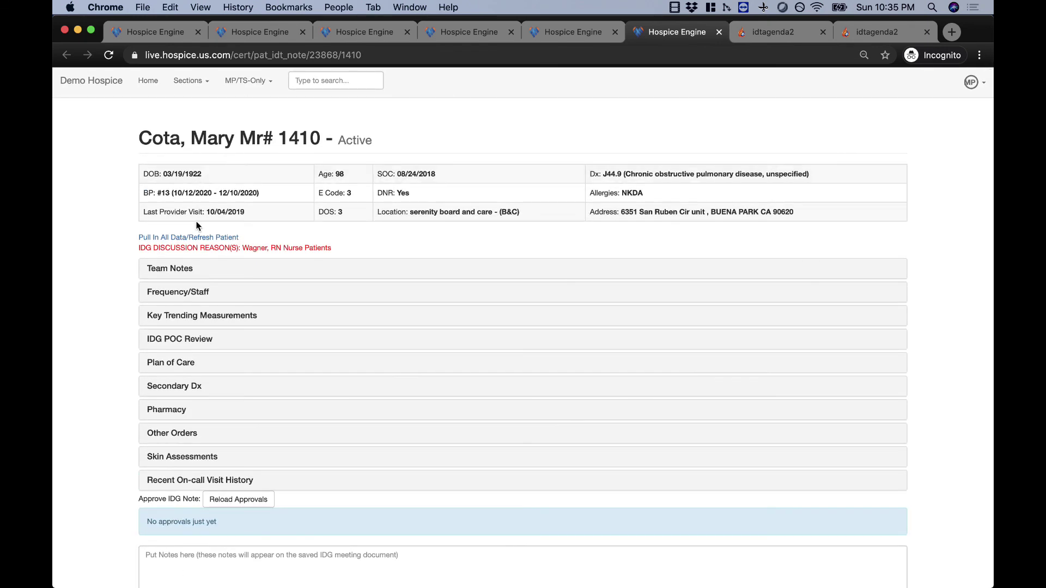
Step: Look over the collapsed sections of the patient's IDG note and close the note to return to the meeting's patient list
scroll(90, 94, "down", 3)
scroll(126, 305, "up", 3)
scroll(126, 305, "down", 2)
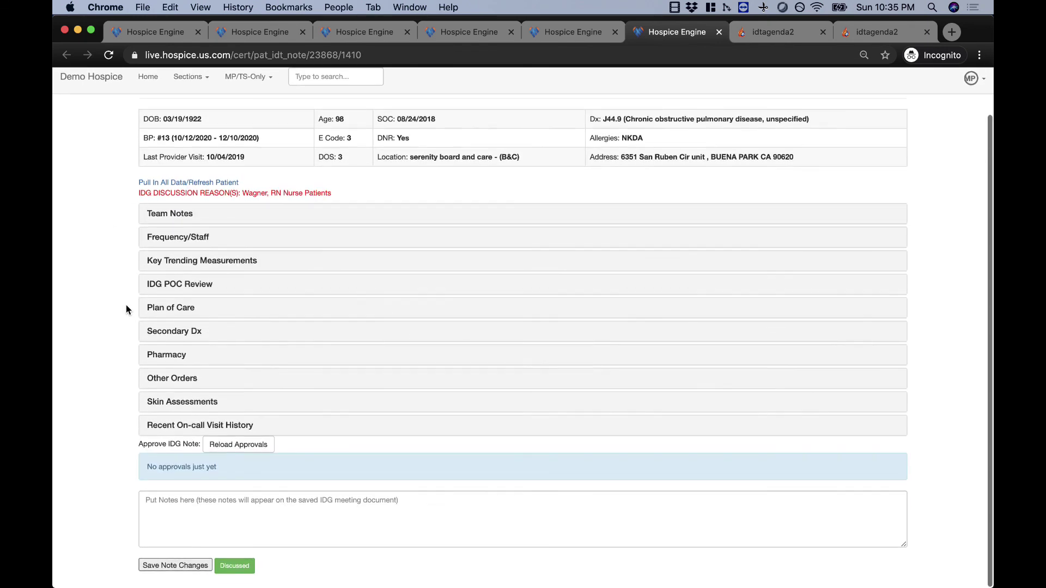
left_click(719, 32)
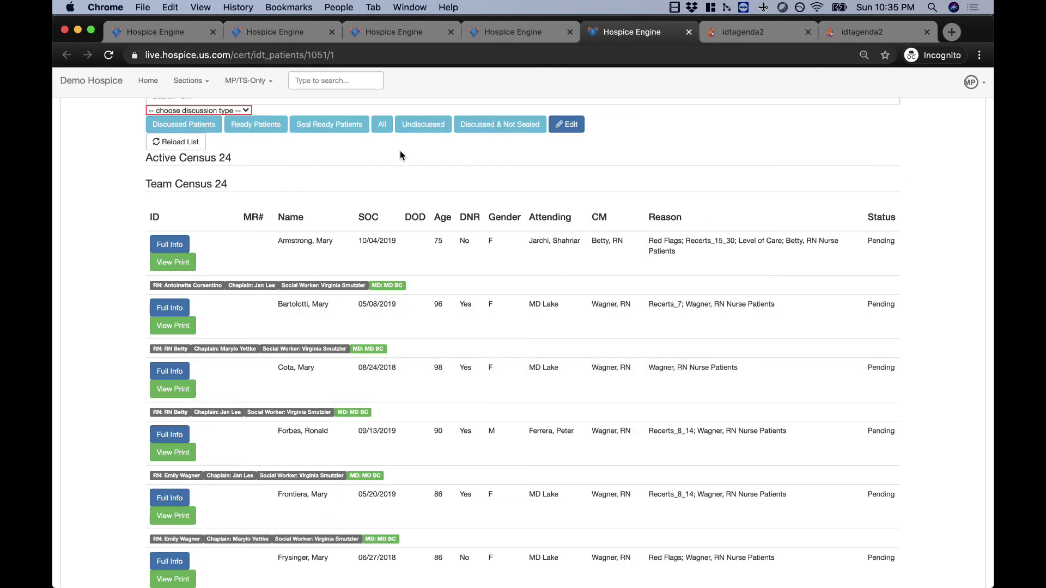
Step: Reload the meeting's patient list and check the status of the patient whose note was just reviewed
scroll(400, 155, "up", 2)
left_click(189, 200)
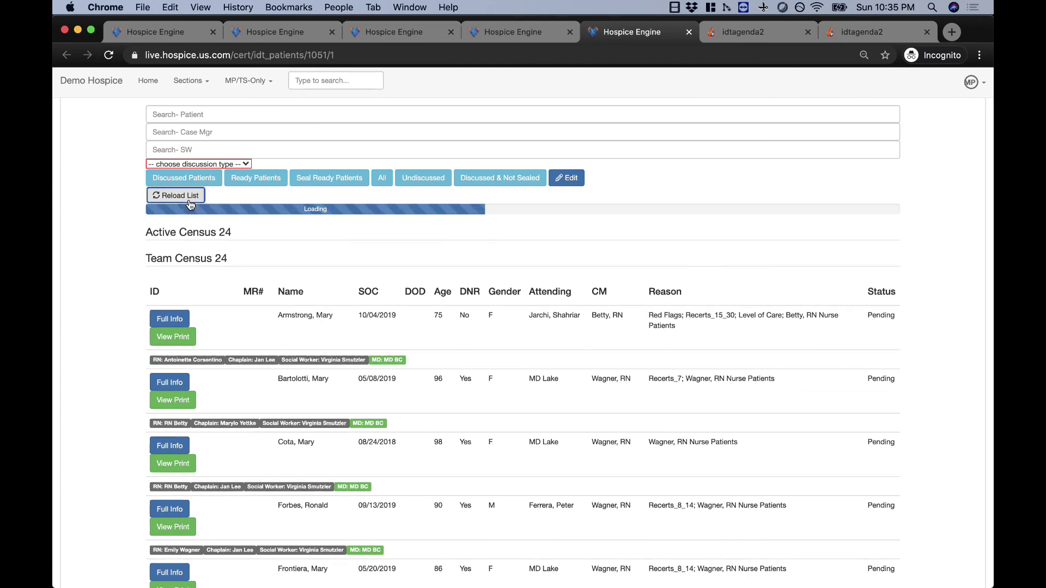
scroll(368, 289, "down", 5)
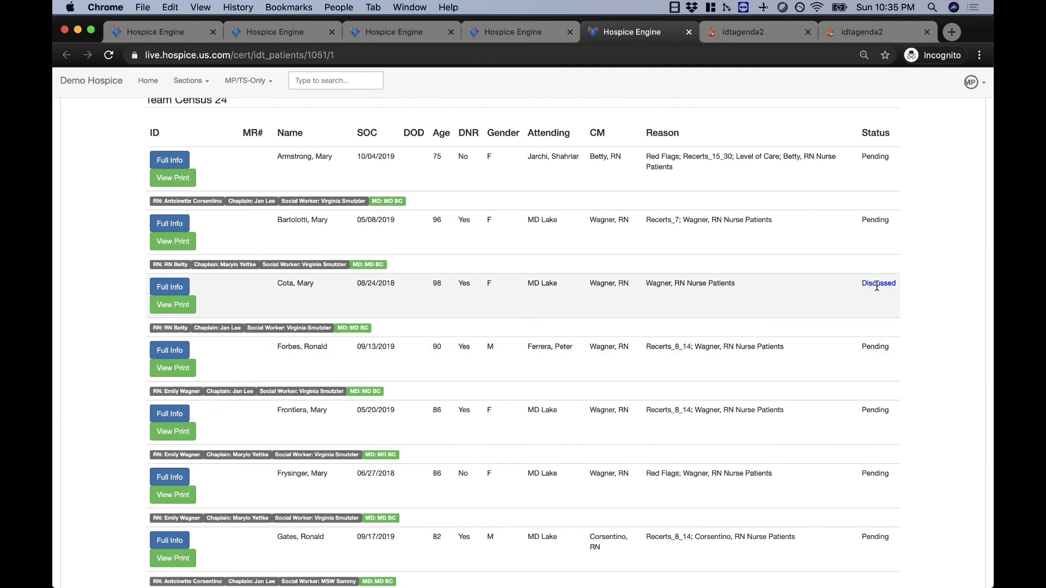
double_click(877, 286)
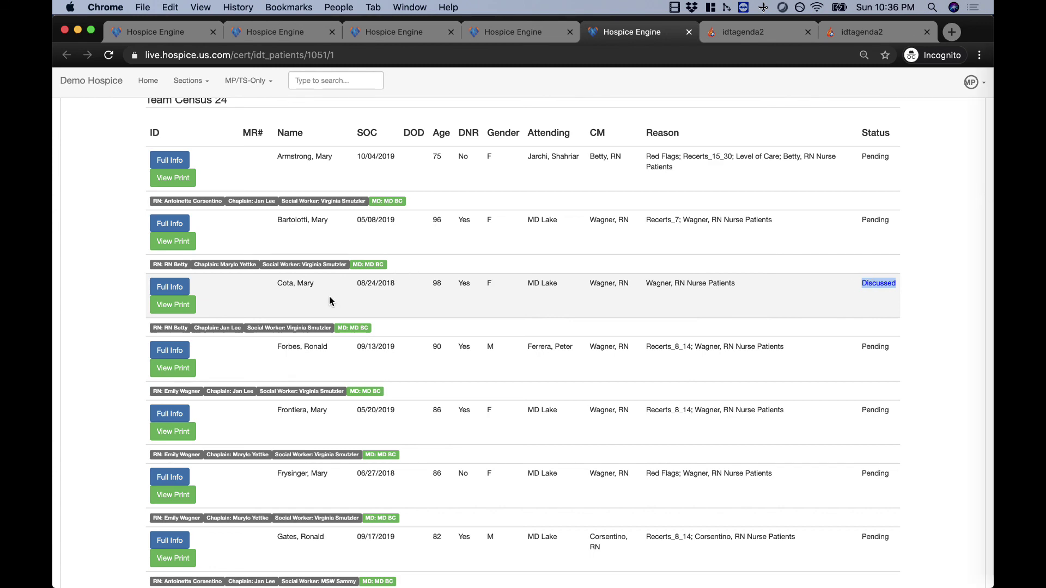
Step: Filter the meeting's patient list to undiscussed patients, and switch the filter to discussed patients
scroll(329, 299, "up", 5)
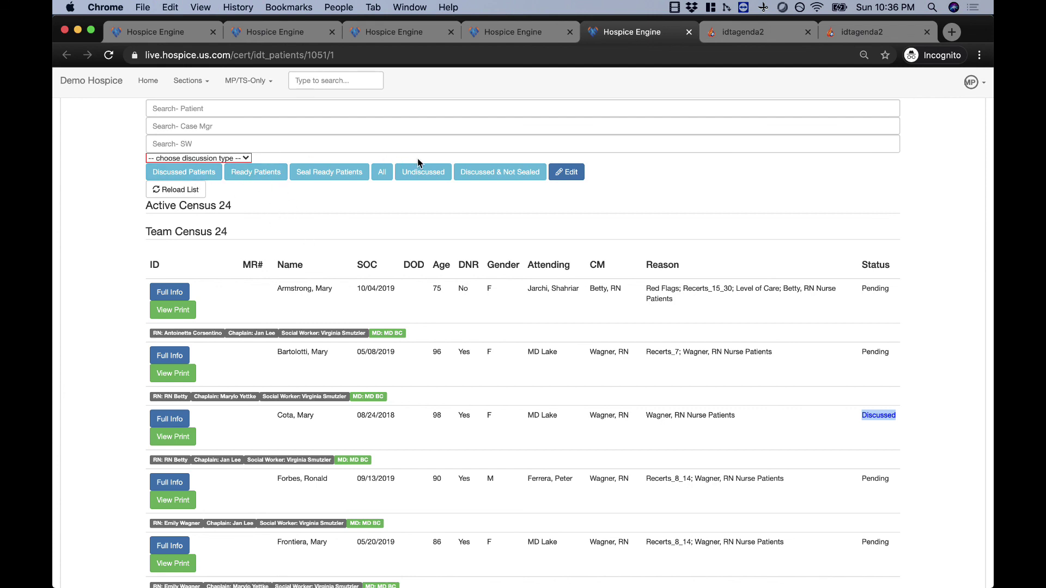
left_click(426, 179)
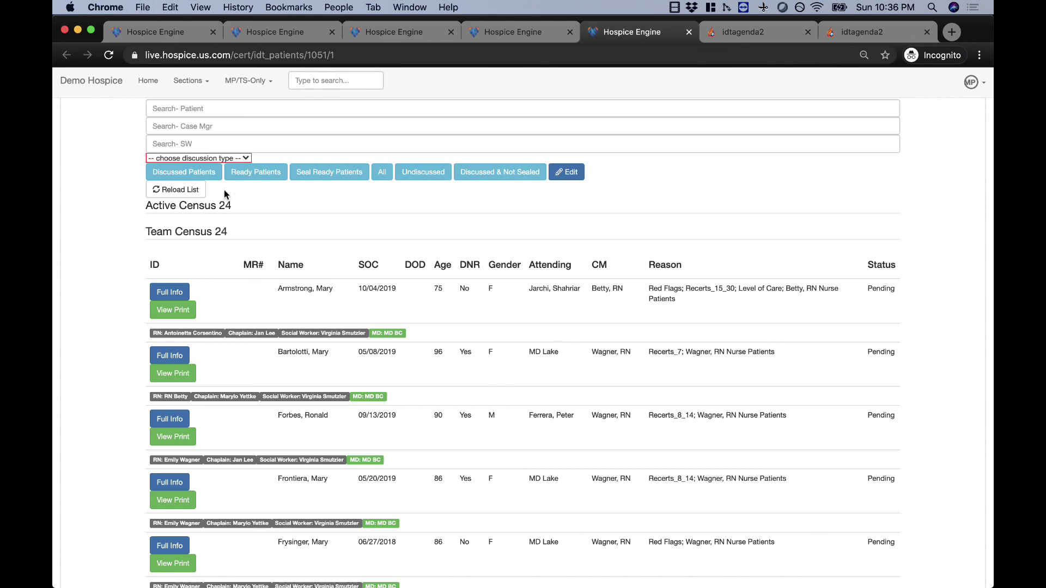
left_click(210, 178)
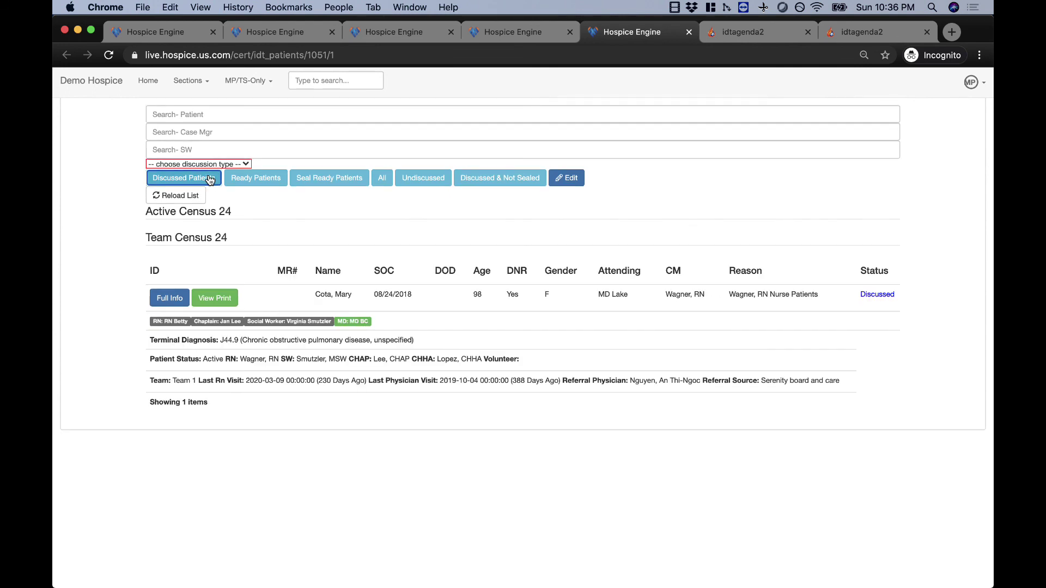